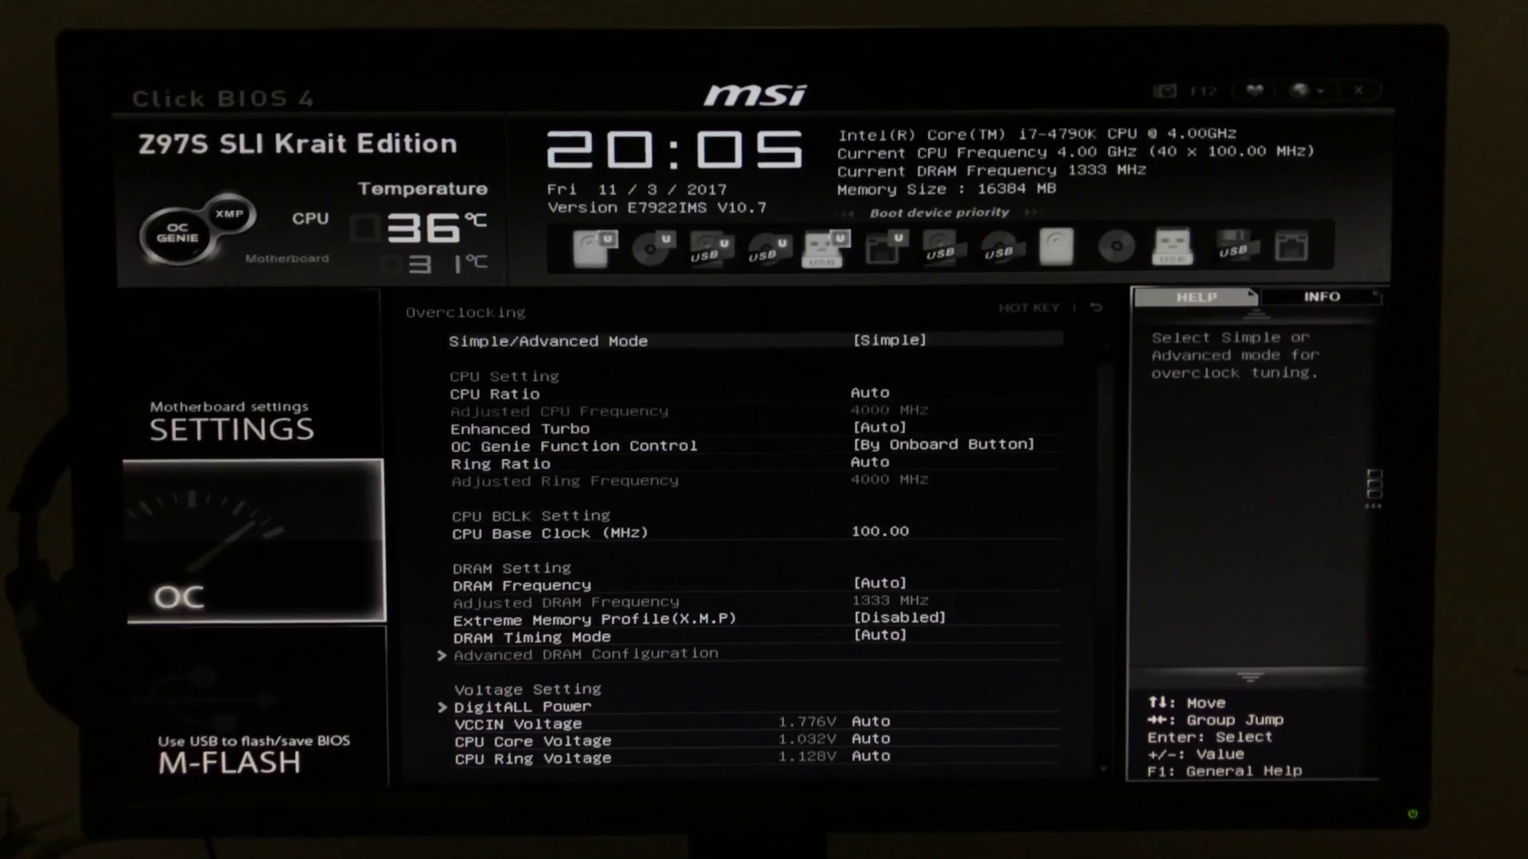
Switch the BIOS to Advanced mode and open CPU Features.
key(Return)
key(Down)
key(Return)
scroll(1130, 465, down, 10)
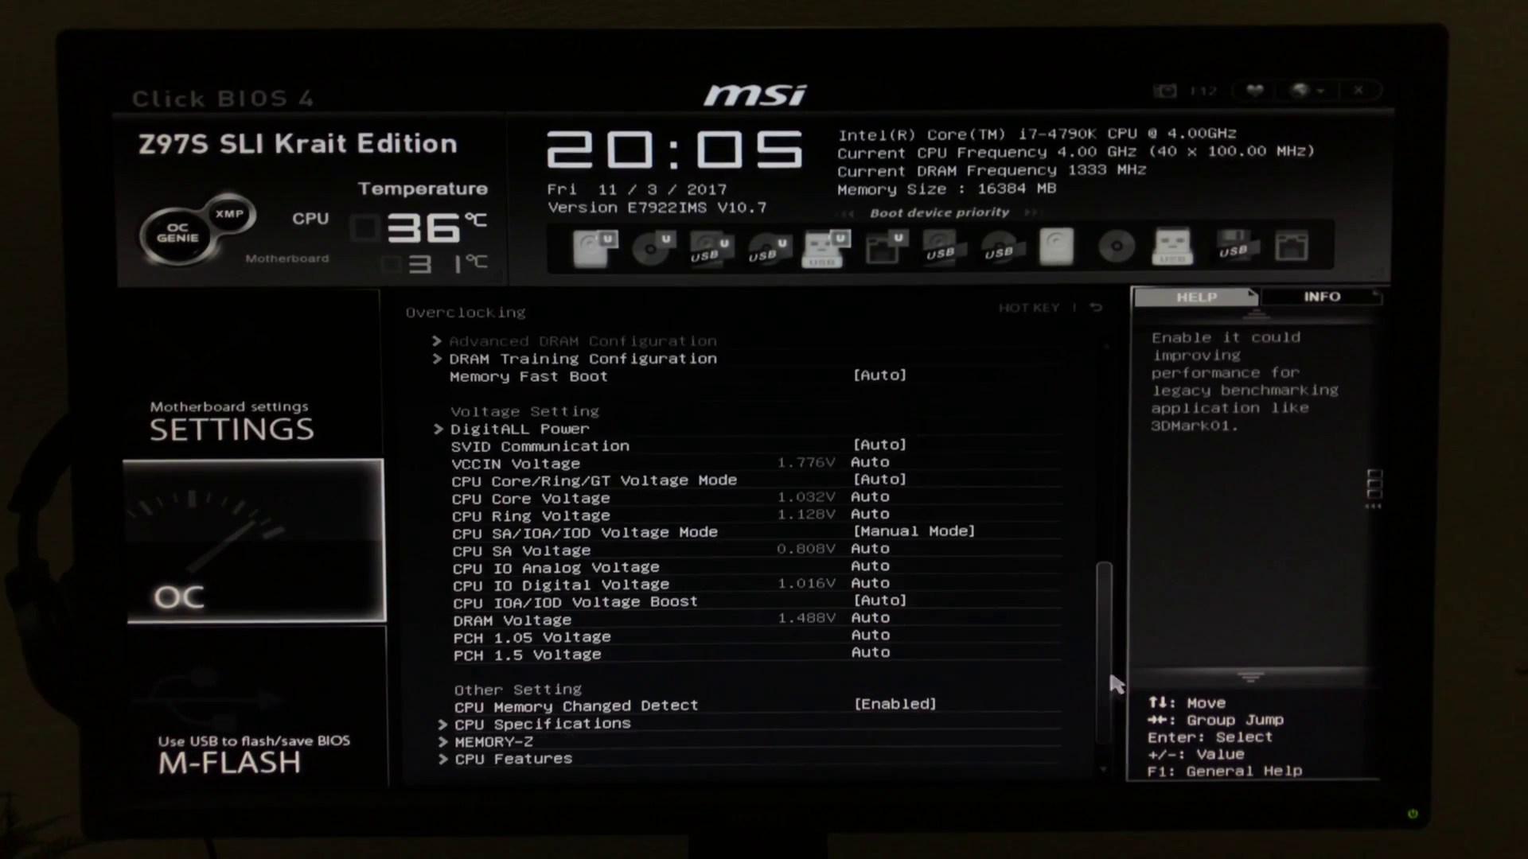
click(502, 760)
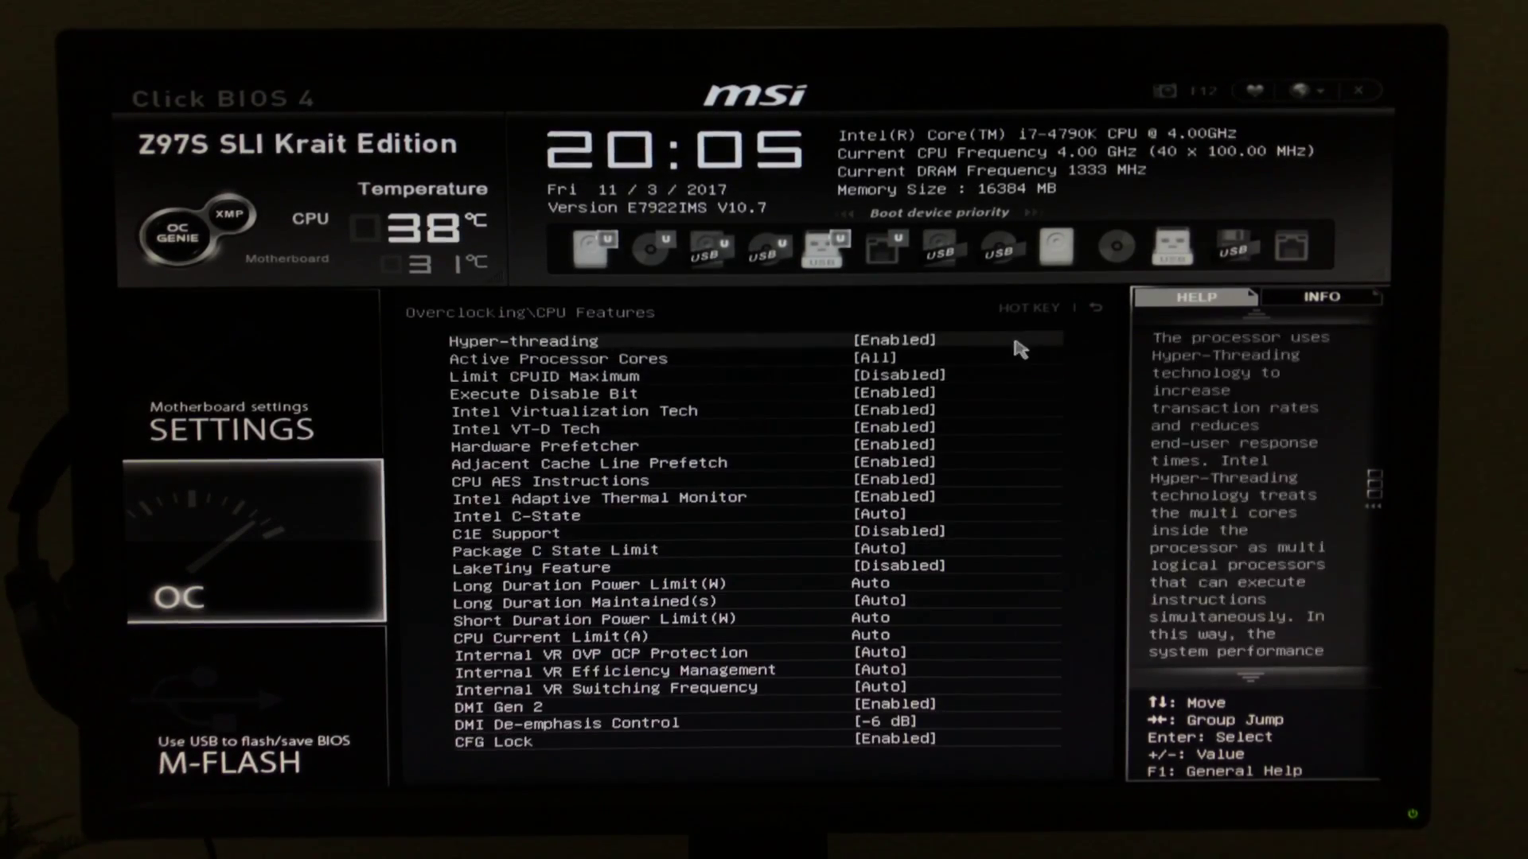
Set Intel Virtualization Tech and Intel VT-D Tech to Disabled.
click(1017, 347)
click(740, 489)
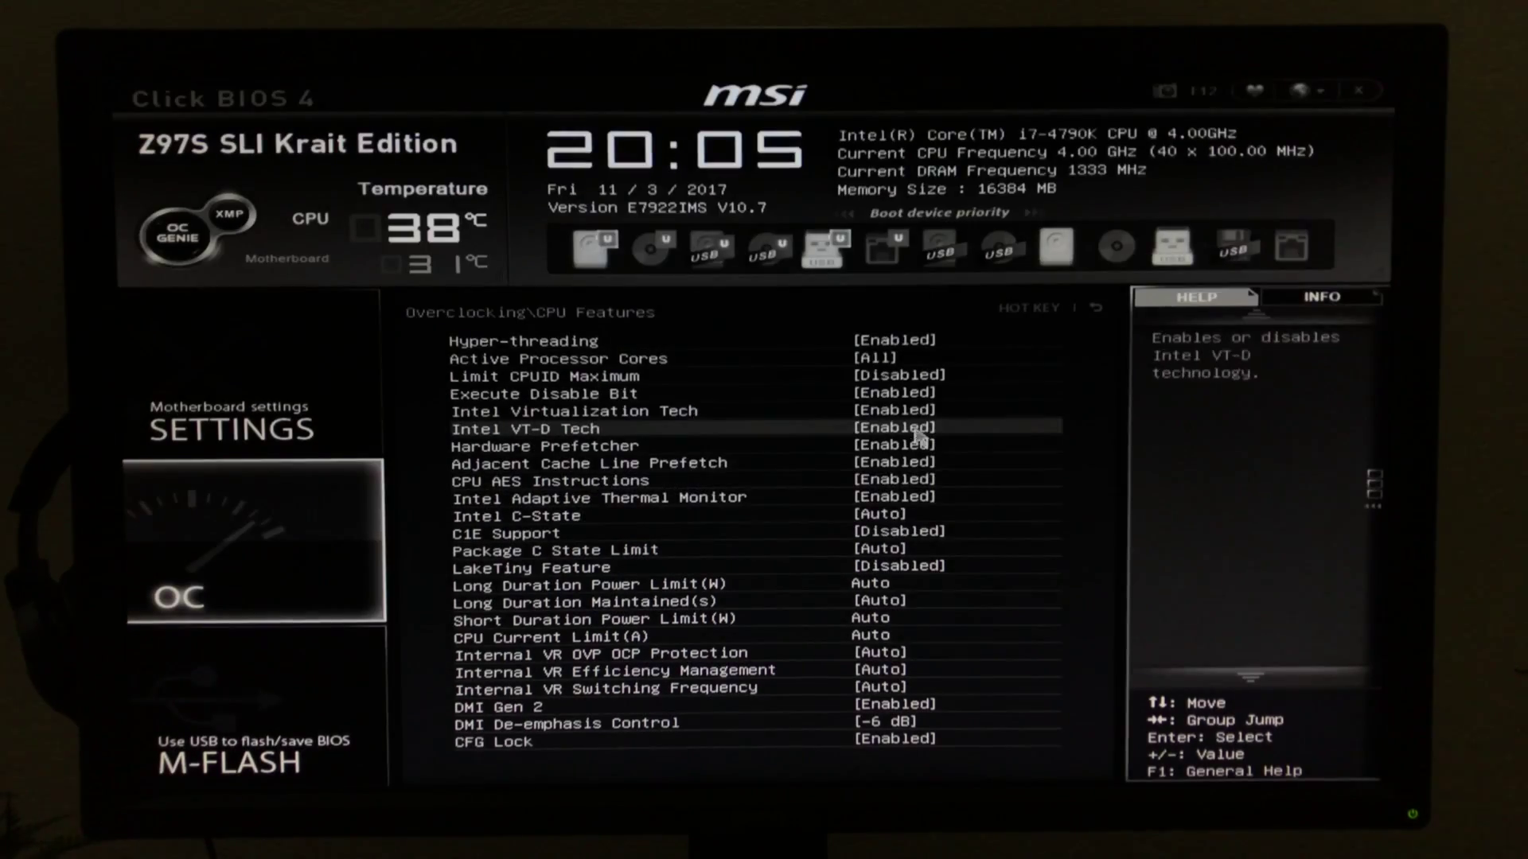
click(919, 410)
click(716, 486)
click(909, 428)
click(786, 465)
click(896, 411)
click(740, 466)
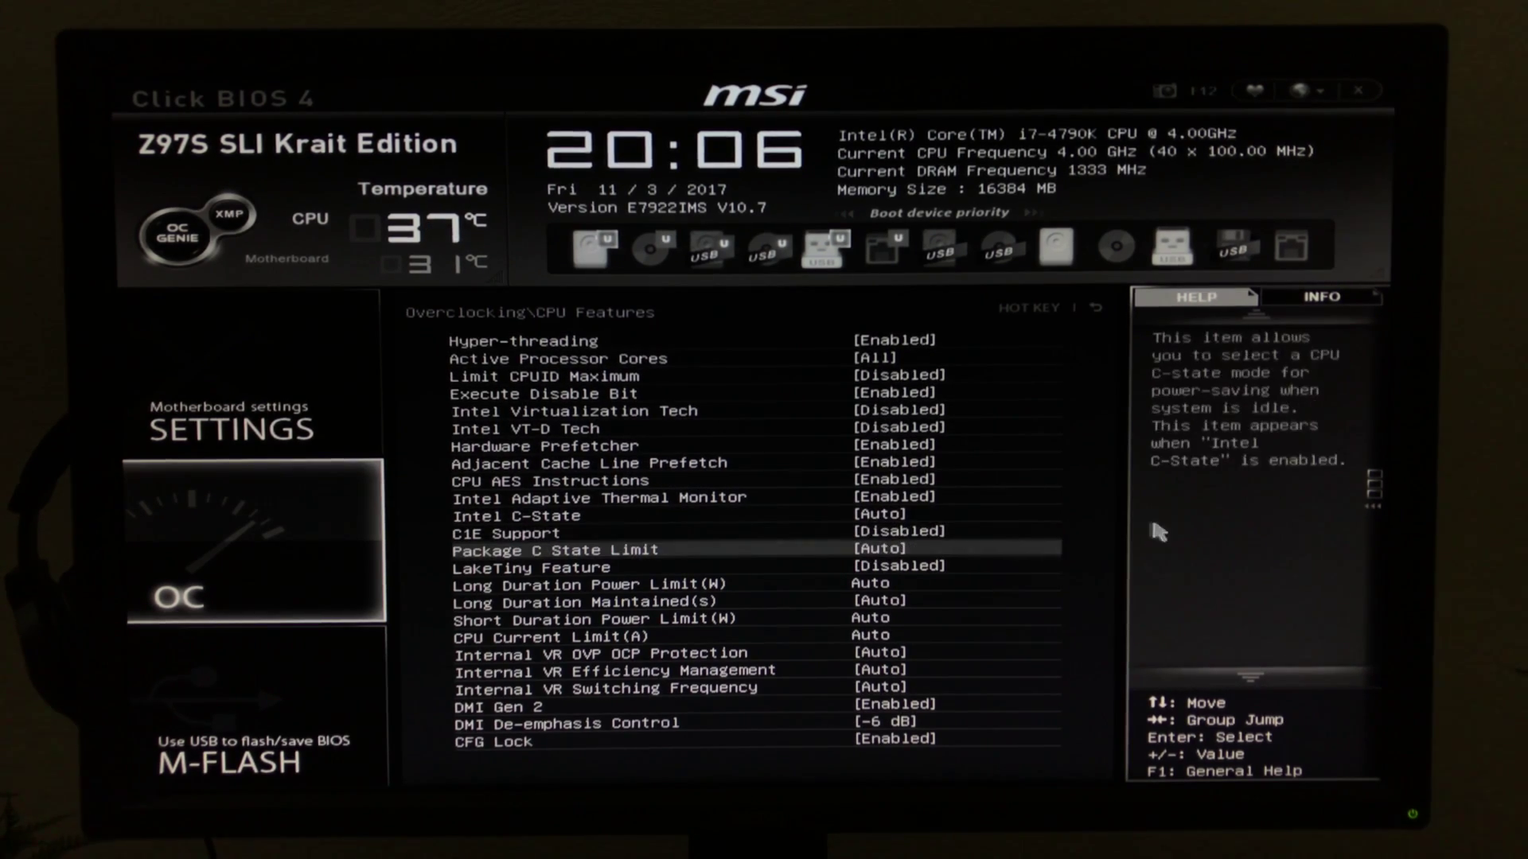
Disable CFG Lock and Hyper-threading, then save the BIOS changes and restart.
click(819, 740)
click(791, 483)
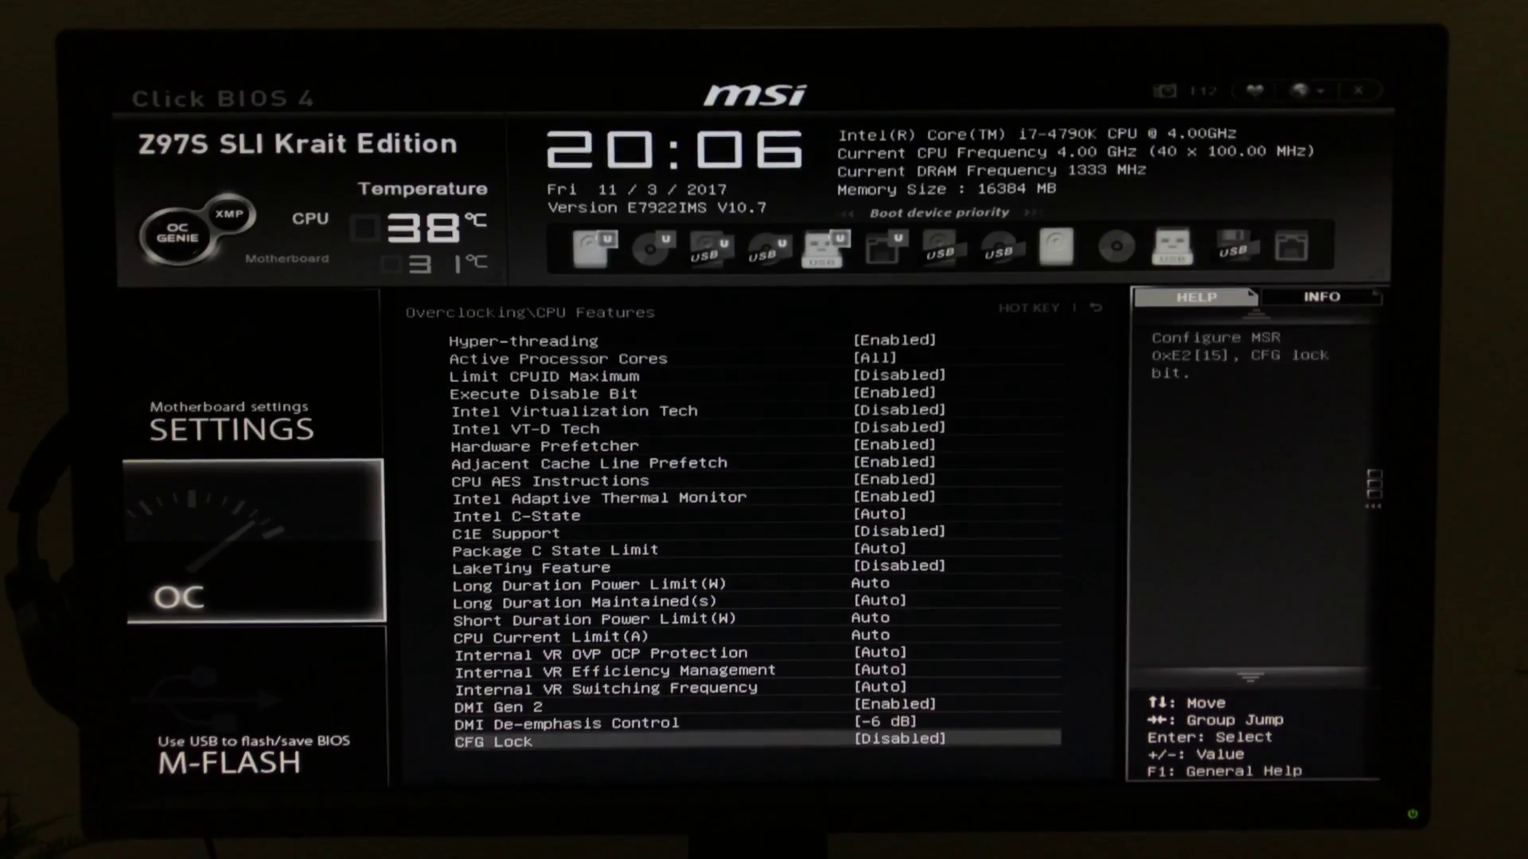
click(896, 740)
click(716, 477)
click(975, 339)
click(713, 468)
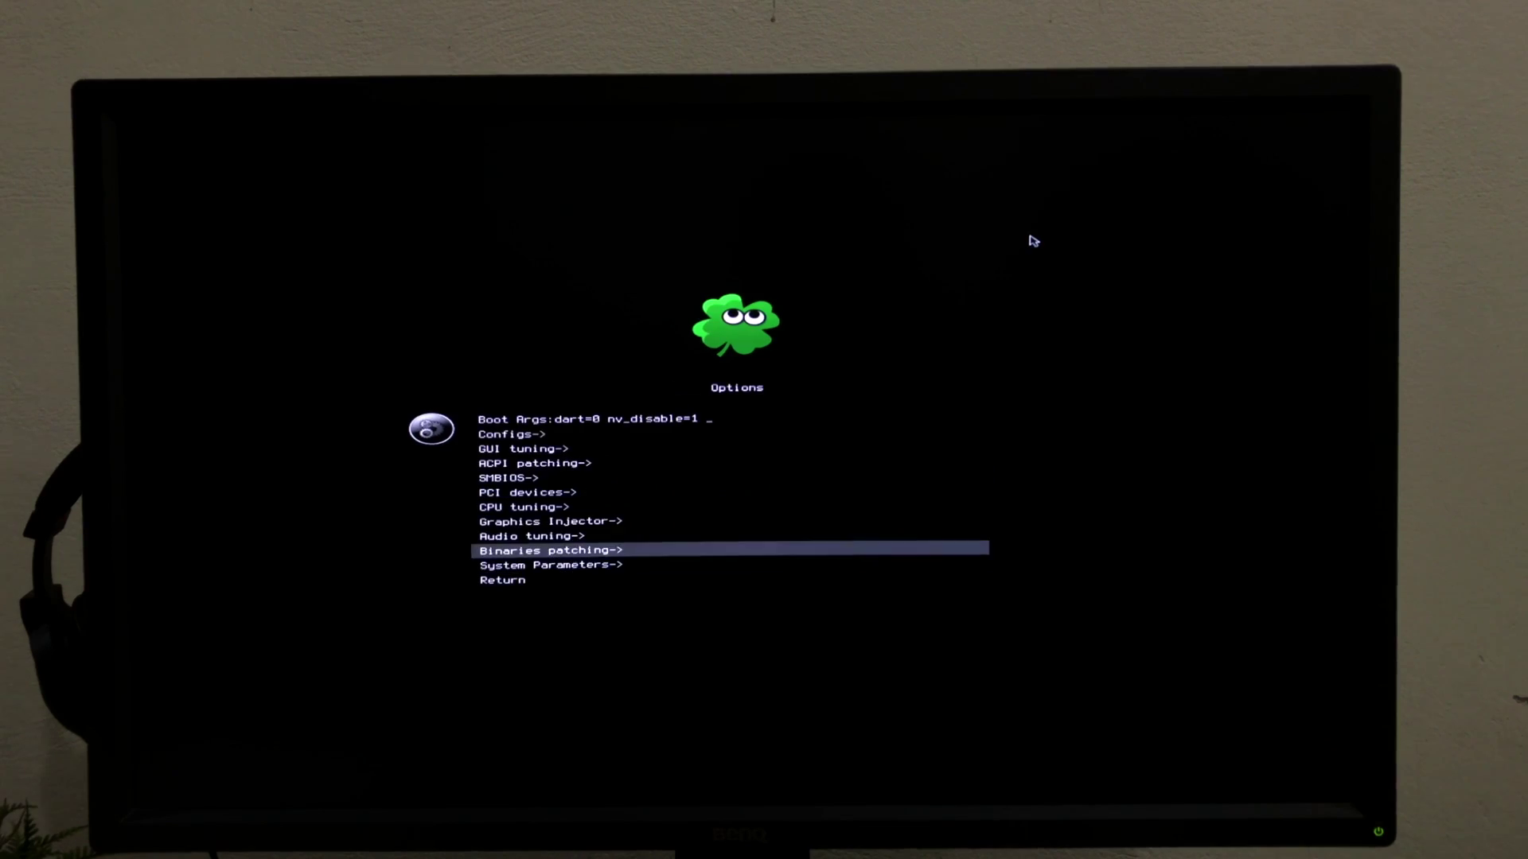
Review Clover's Graphics Injector settings, including InjectNVidia.
key(Up)
key(Up)
key(Return)
key(Down)
key(Down)
key(Down)
key(Down)
key(Down)
key(Down)
key(Down)
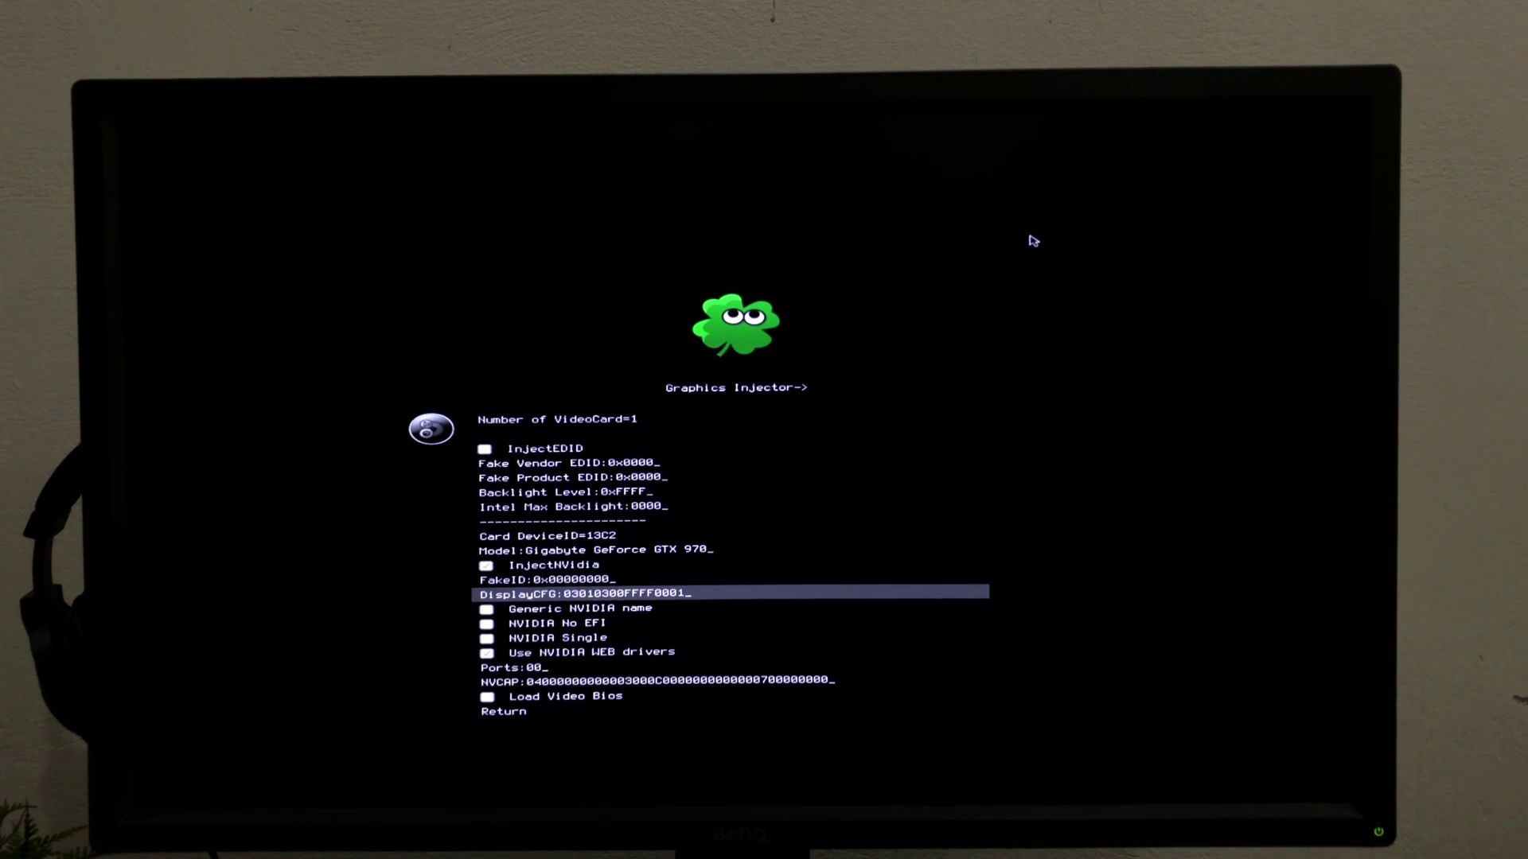
key(Down)
key(Down)
key(Down)
key(Escape)
Look through Clover's CPU tuning and SMBIOS settings.
key(Return)
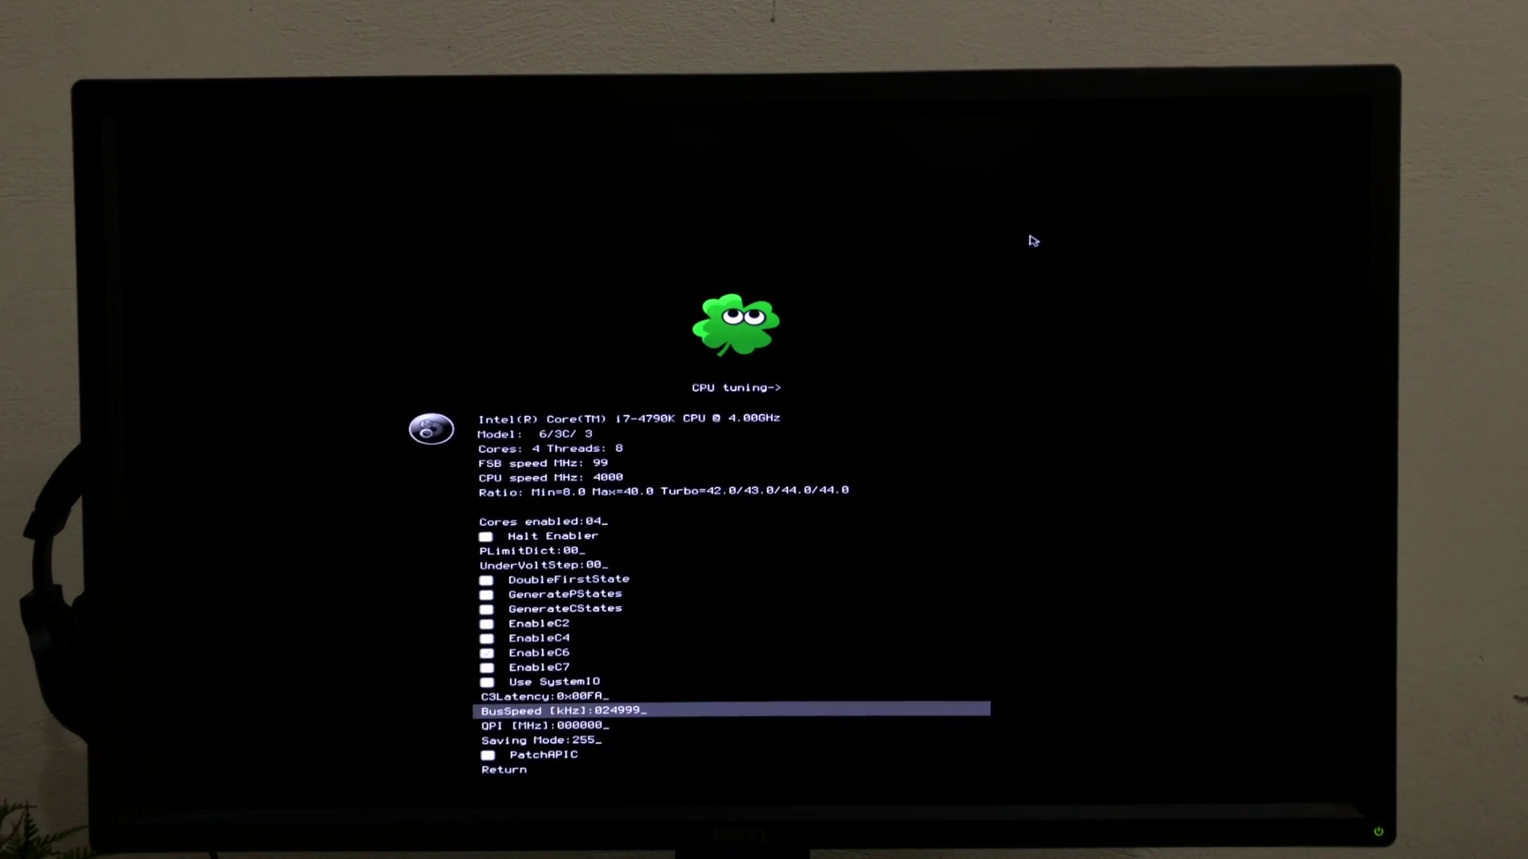
key(Escape)
key(Down)
key(Return)
key(Escape)
key(Up)
key(Up)
key(Up)
key(Return)
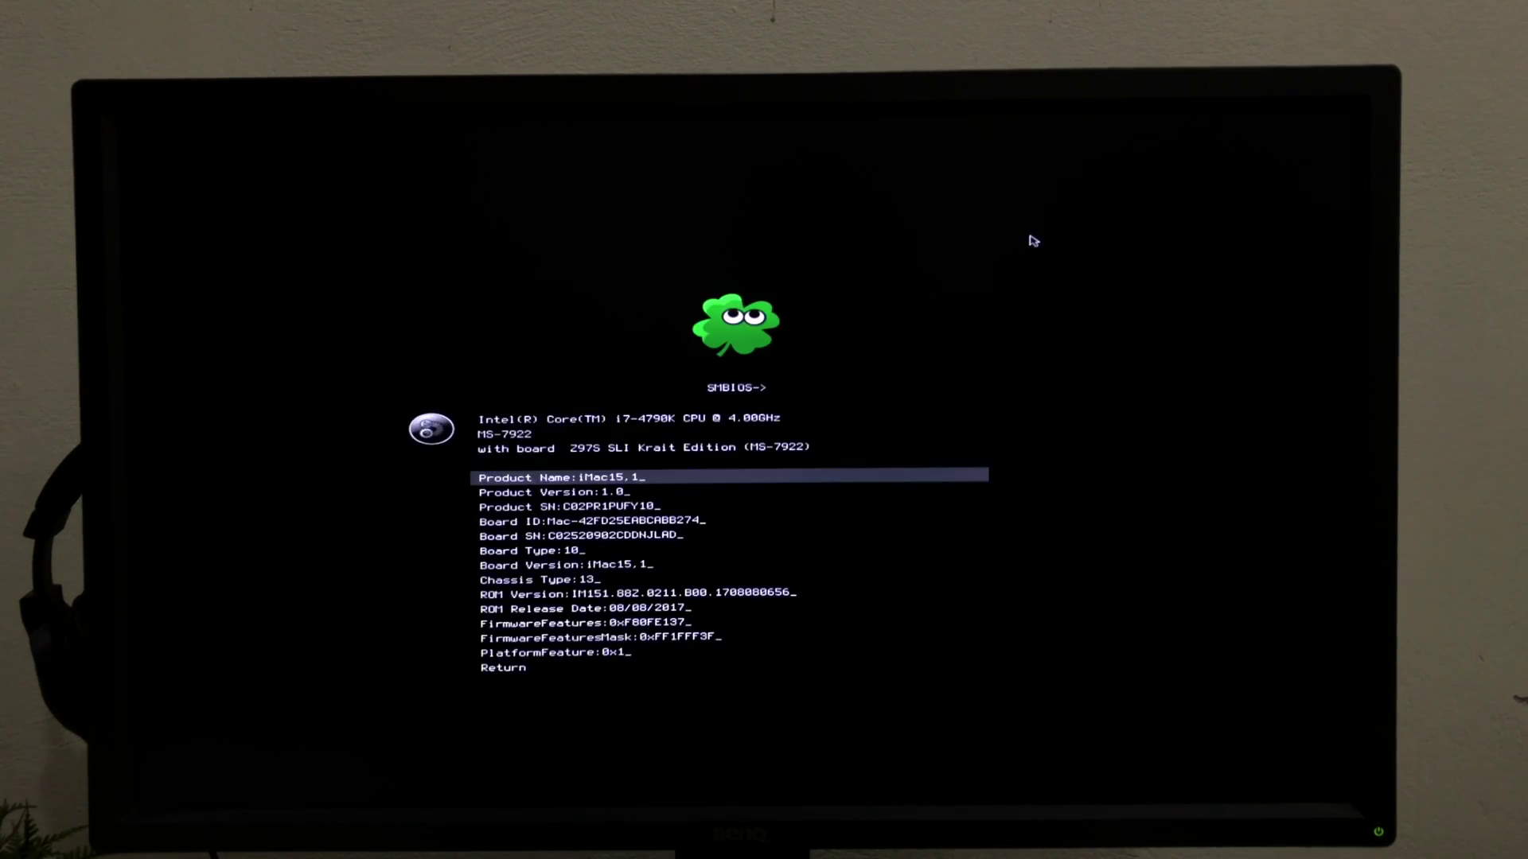
key(Escape)
Check the ACPI patching, GUI tuning and Configs submenus, then return to the boot screen.
key(Up)
key(Return)
key(Escape)
key(Up)
key(Return)
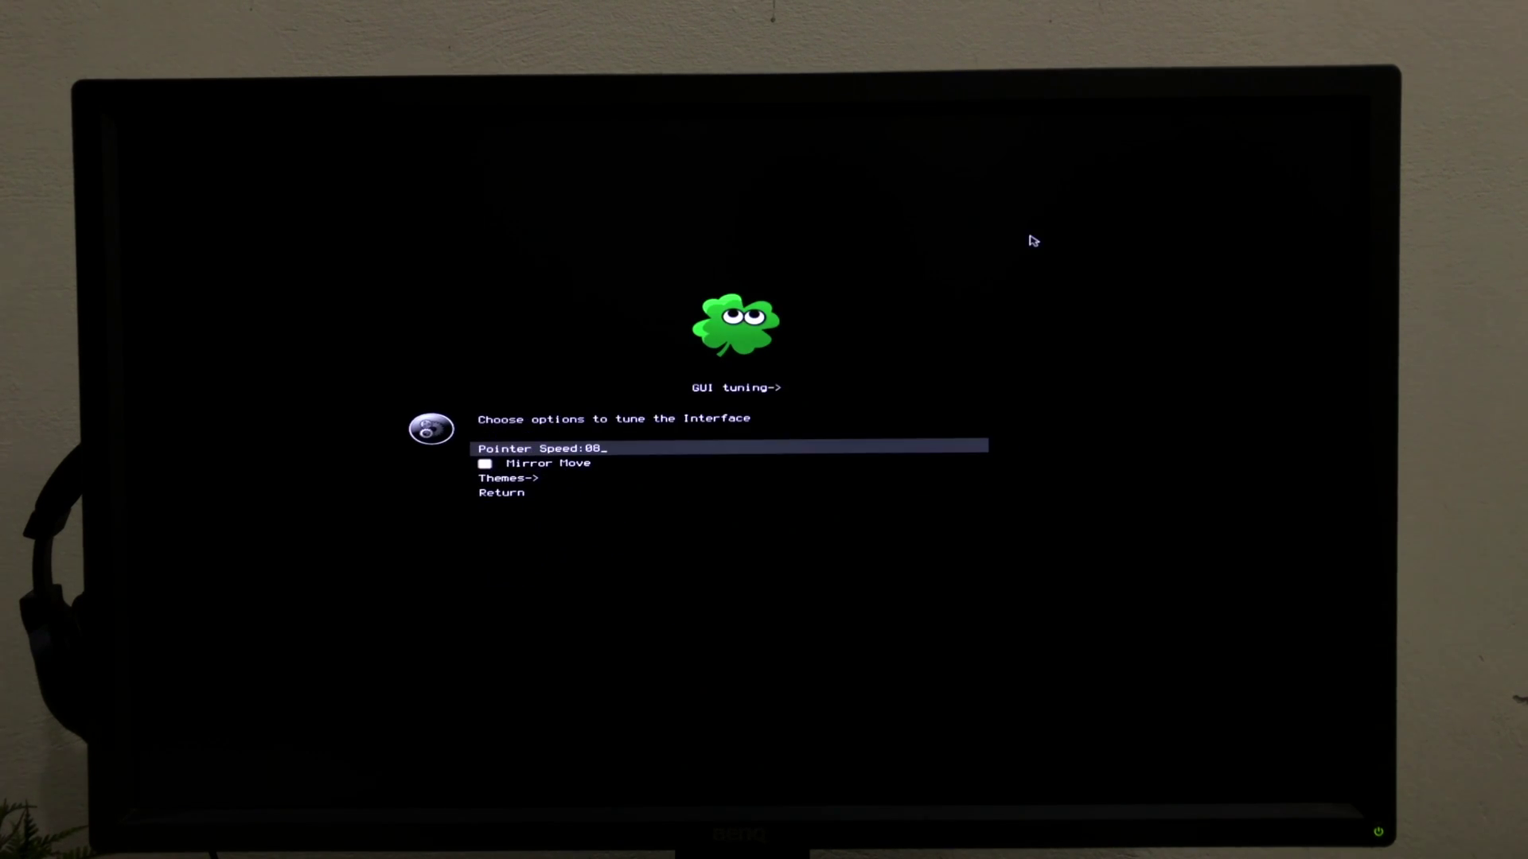
key(Escape)
key(Up)
key(Return)
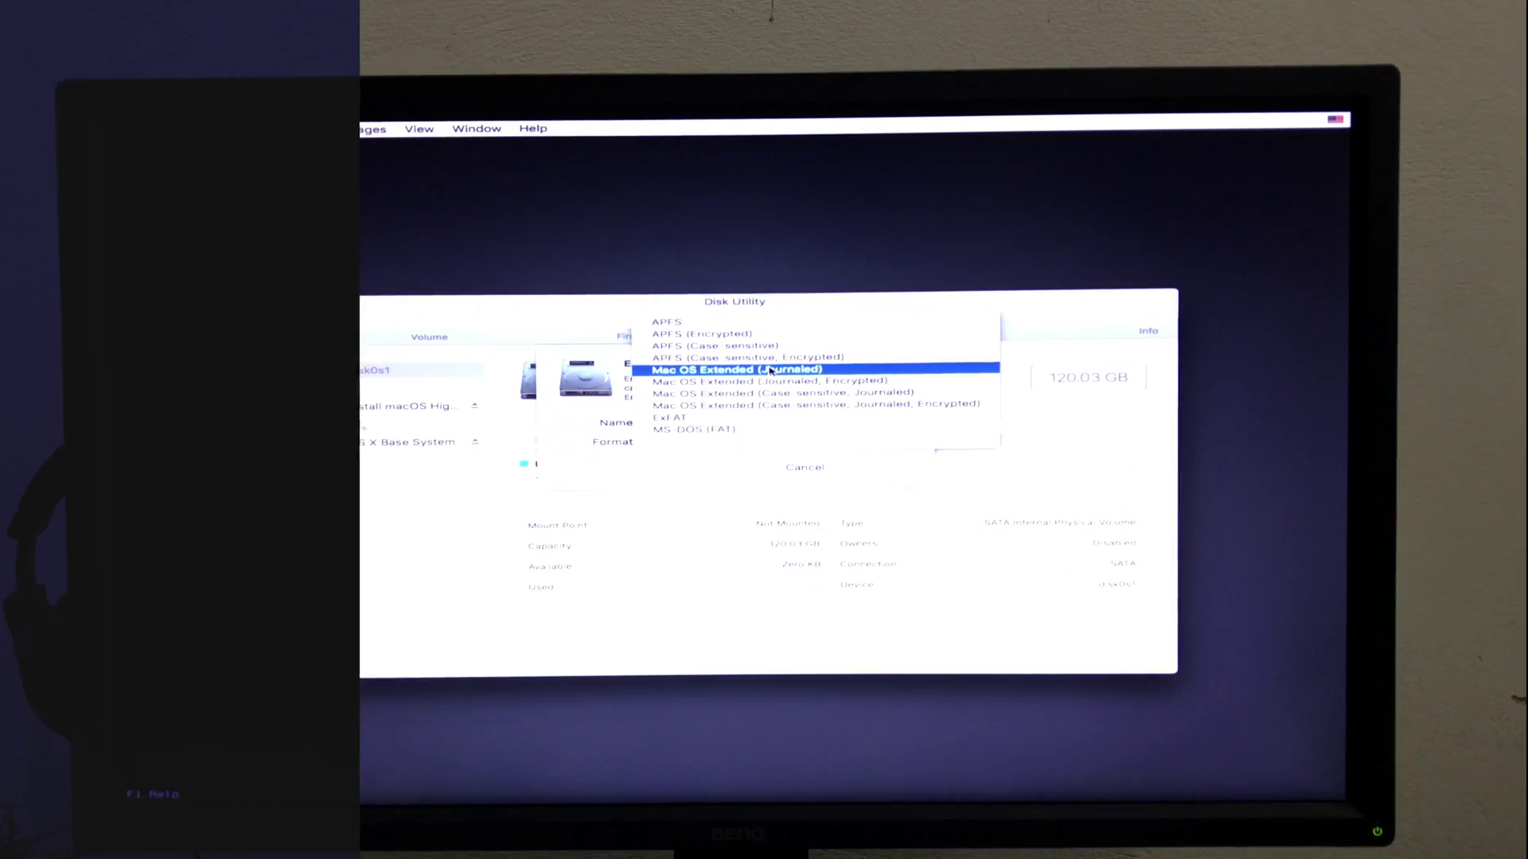
Try erasing the SSD as Mac OS Extended (Journaled) and view the failure details.
click(770, 372)
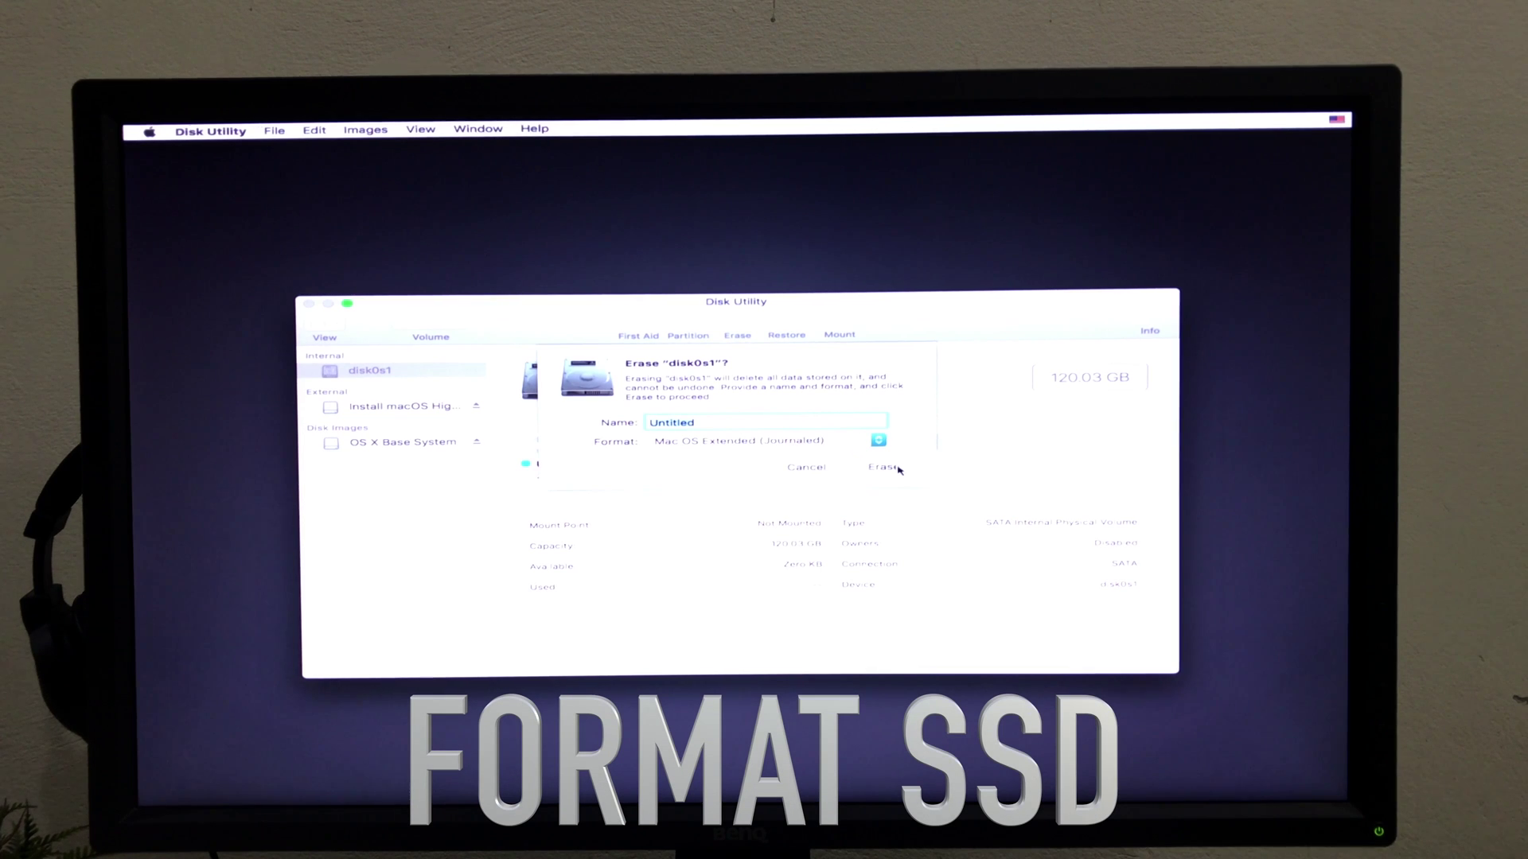
click(899, 468)
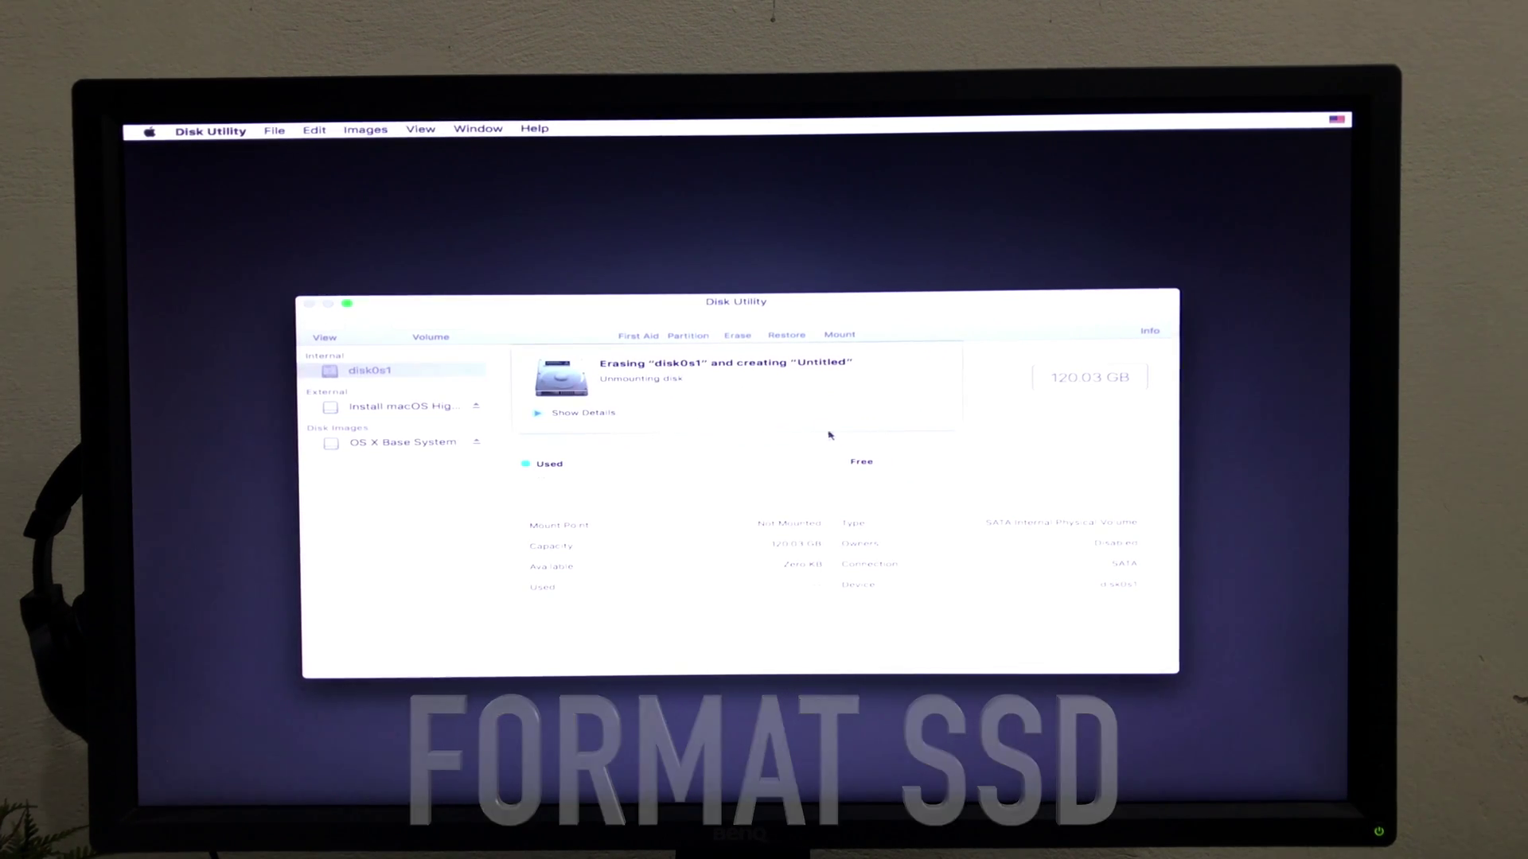
click(591, 411)
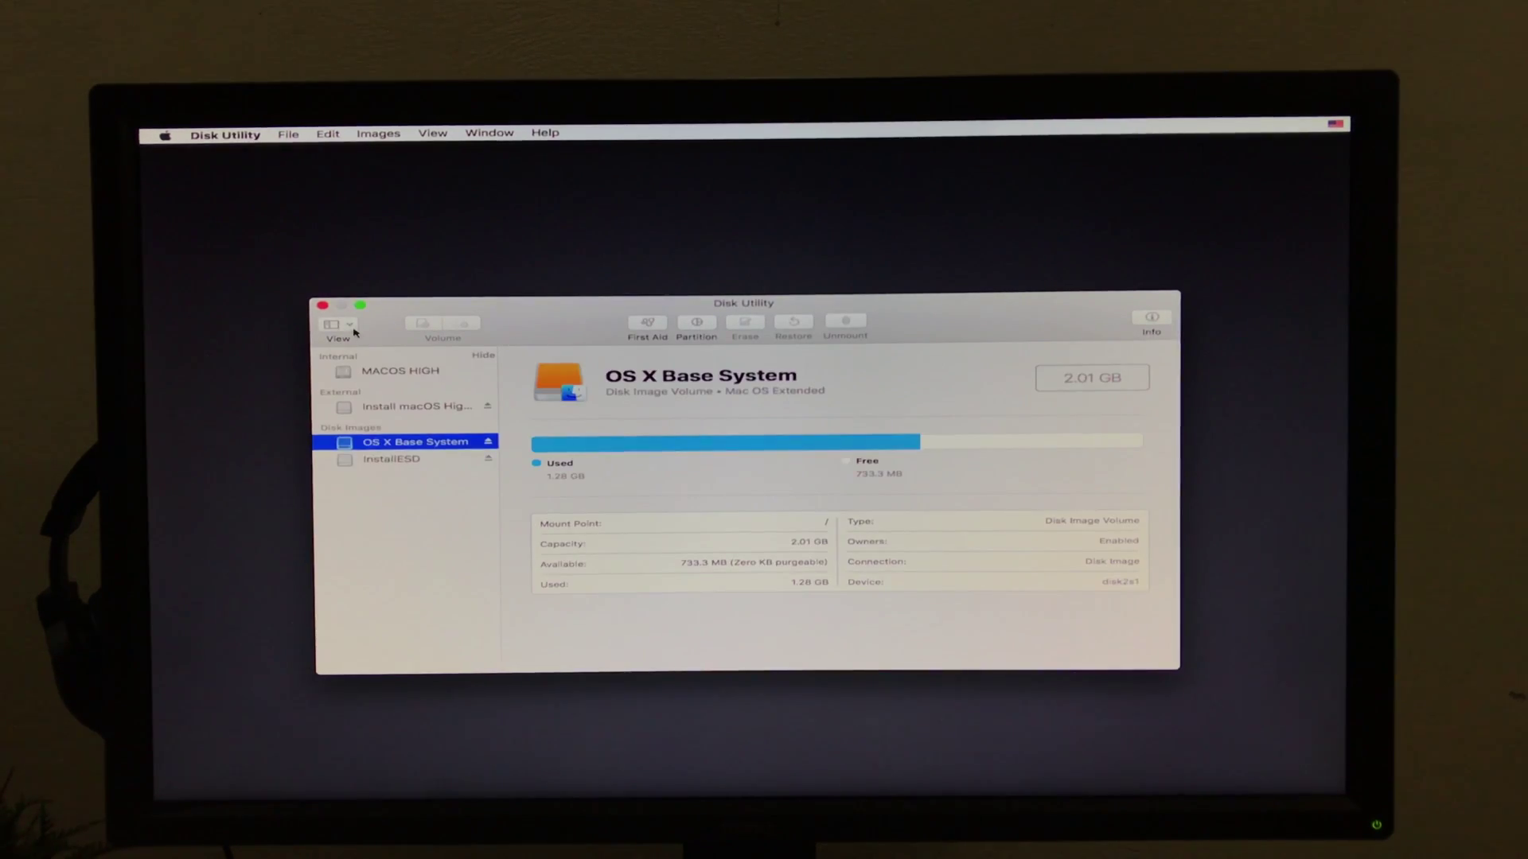
Show all devices, select the whole Intel SSD, and erase it with GUID Partition Map.
click(335, 326)
click(366, 374)
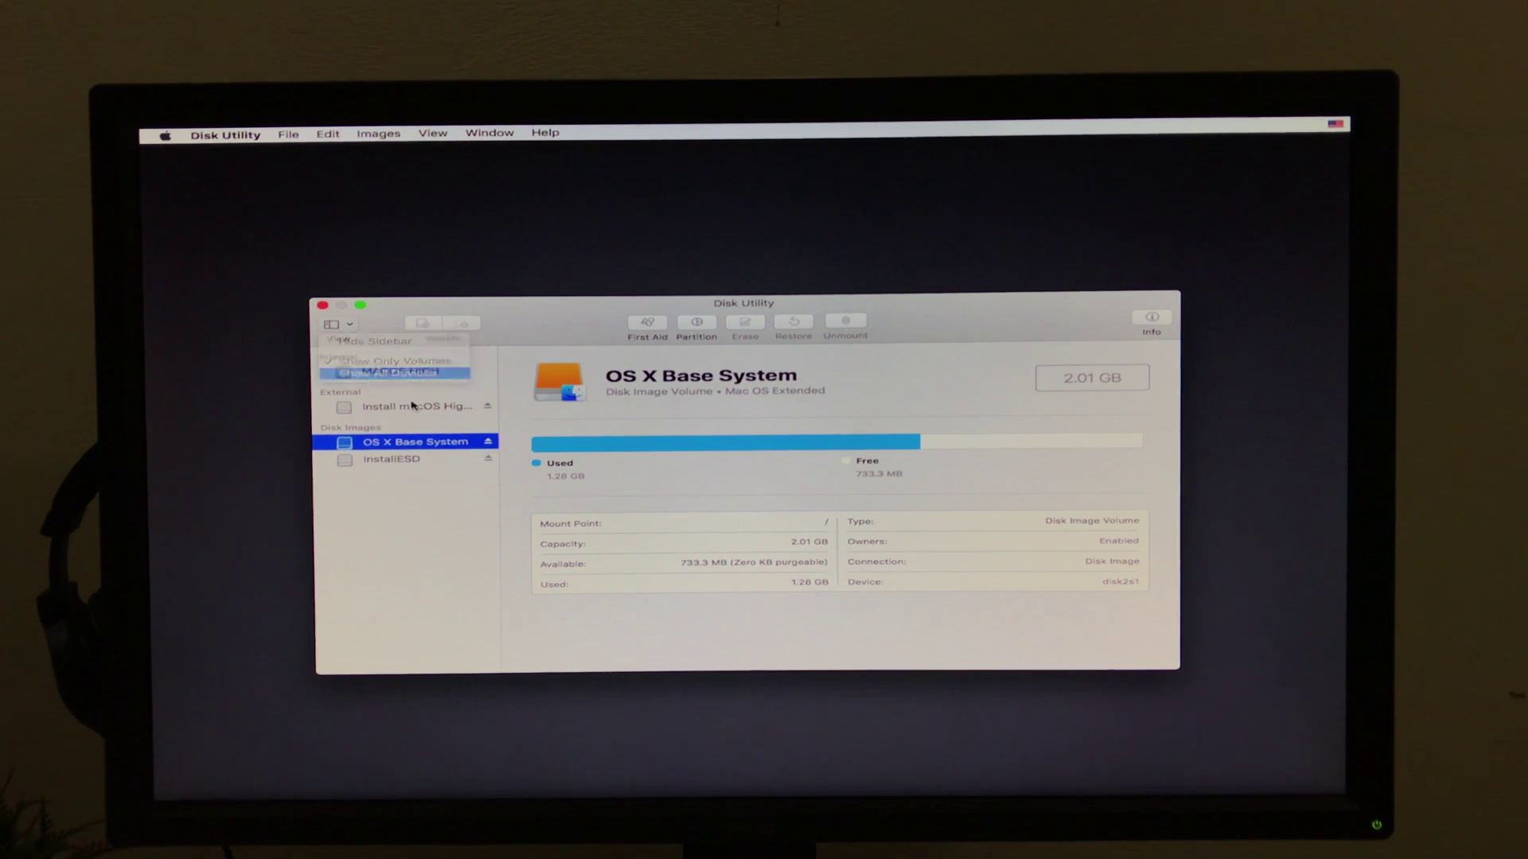
click(419, 371)
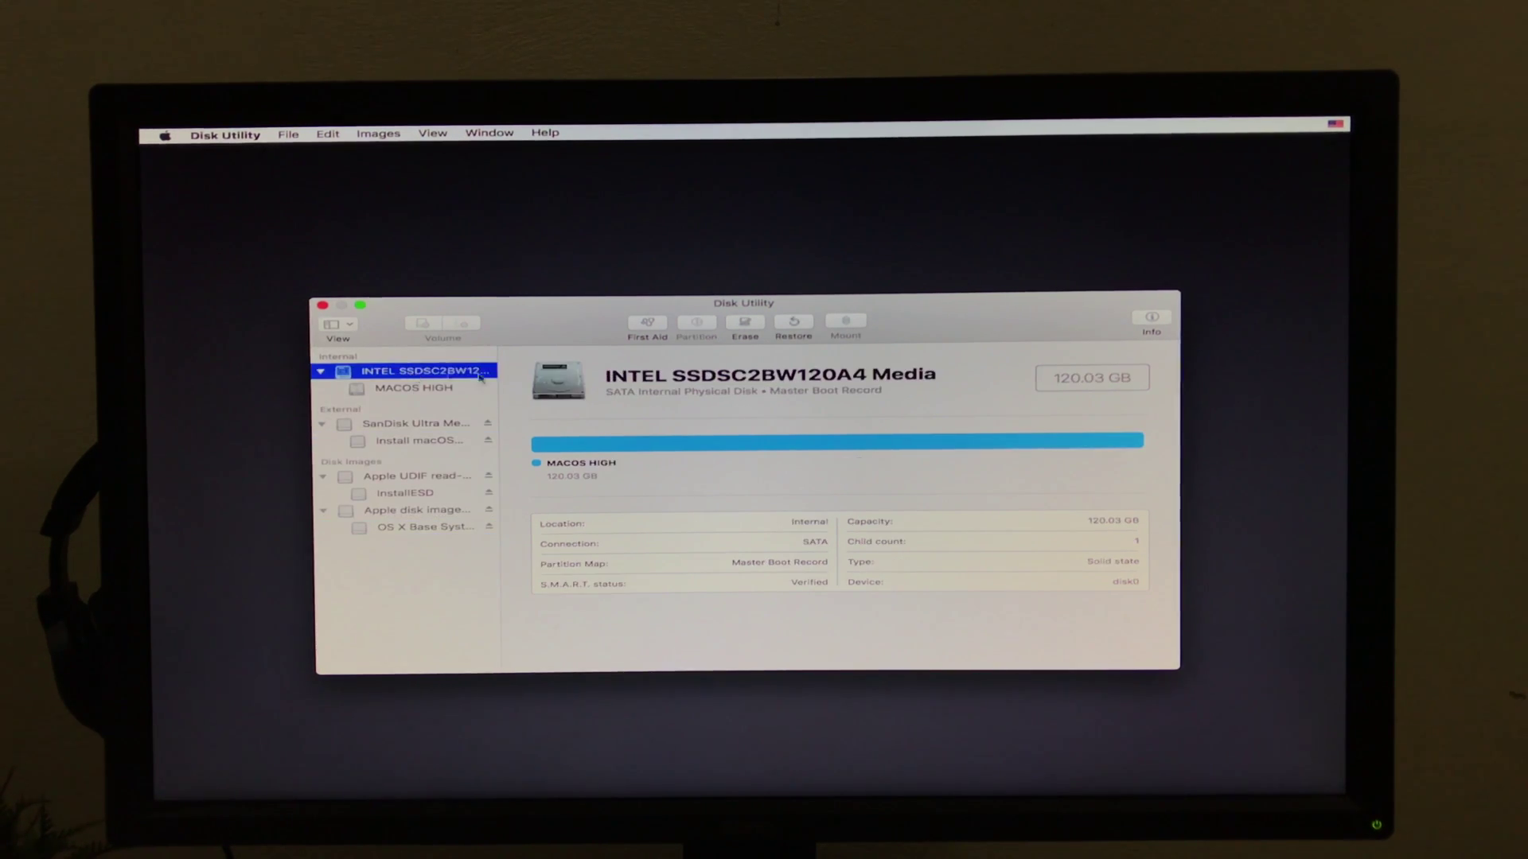
click(744, 324)
click(788, 468)
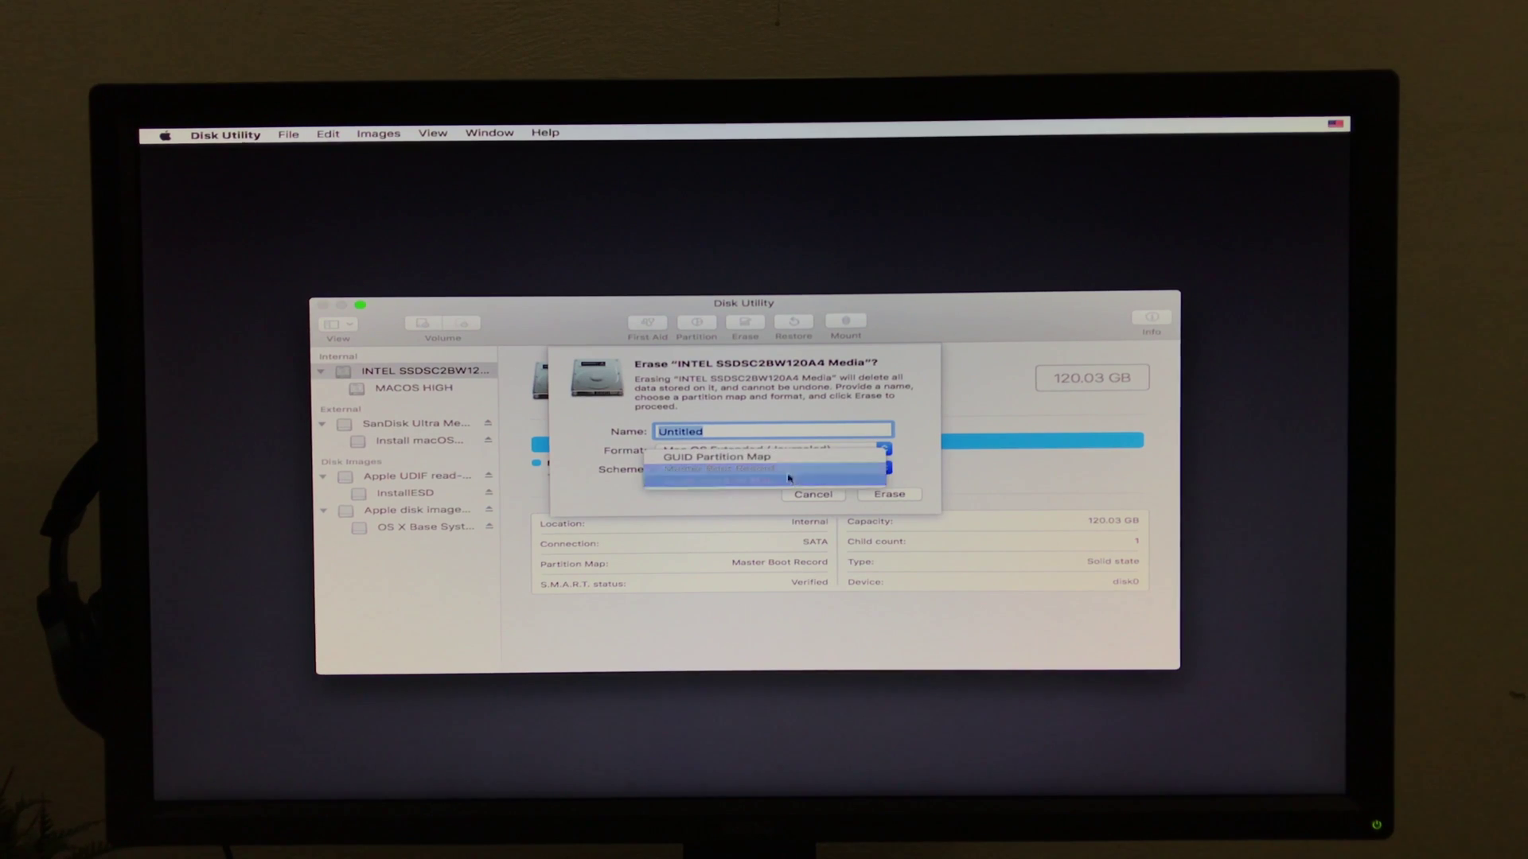
click(782, 450)
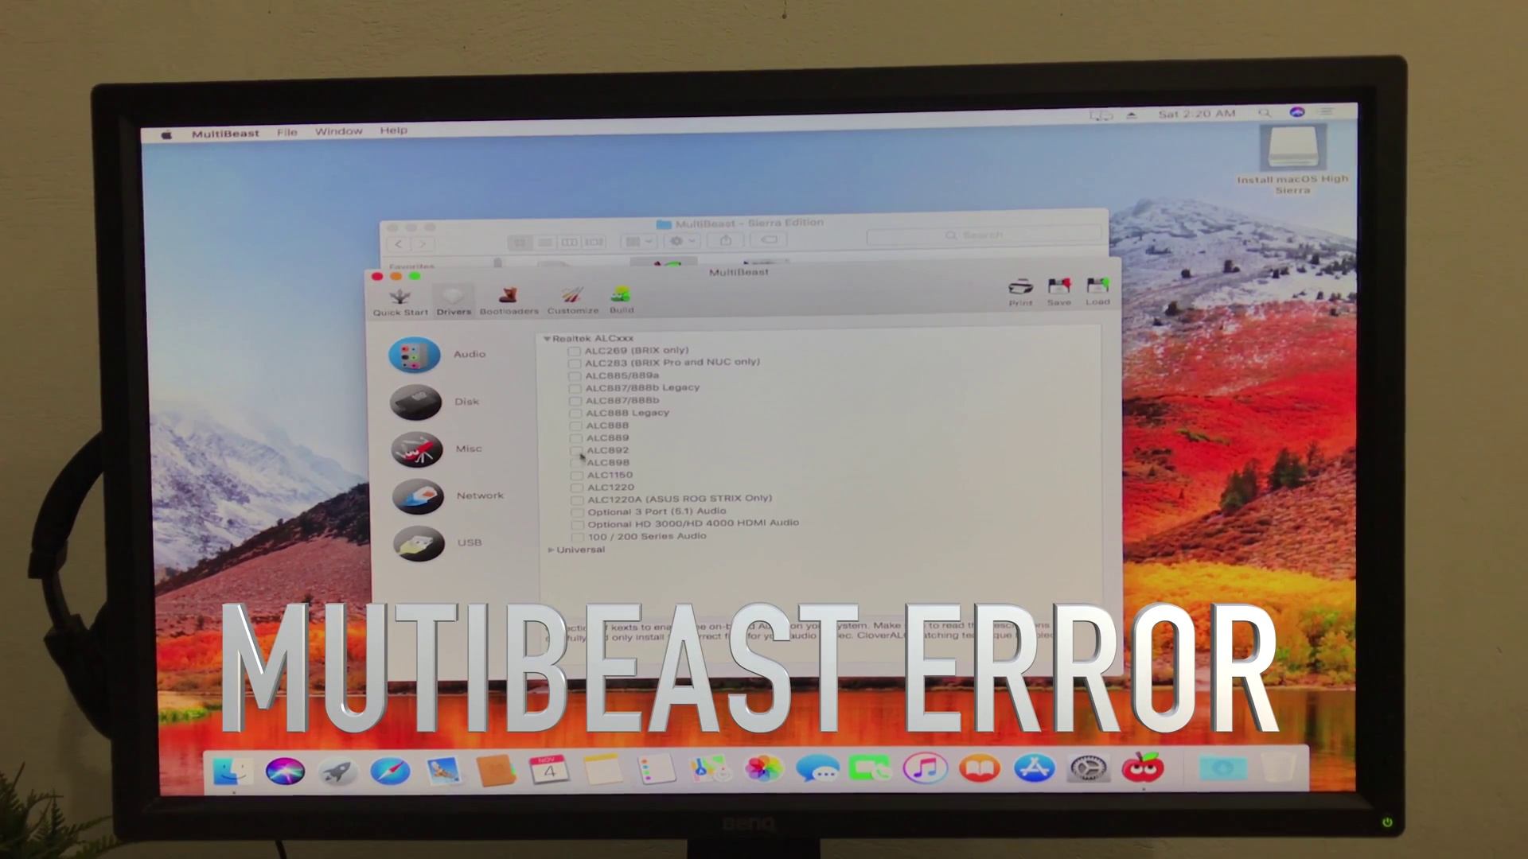
Browse MultiBeast's driver categories: Realtek network, USB and Universal audio drivers.
click(467, 401)
click(468, 448)
click(479, 495)
click(546, 501)
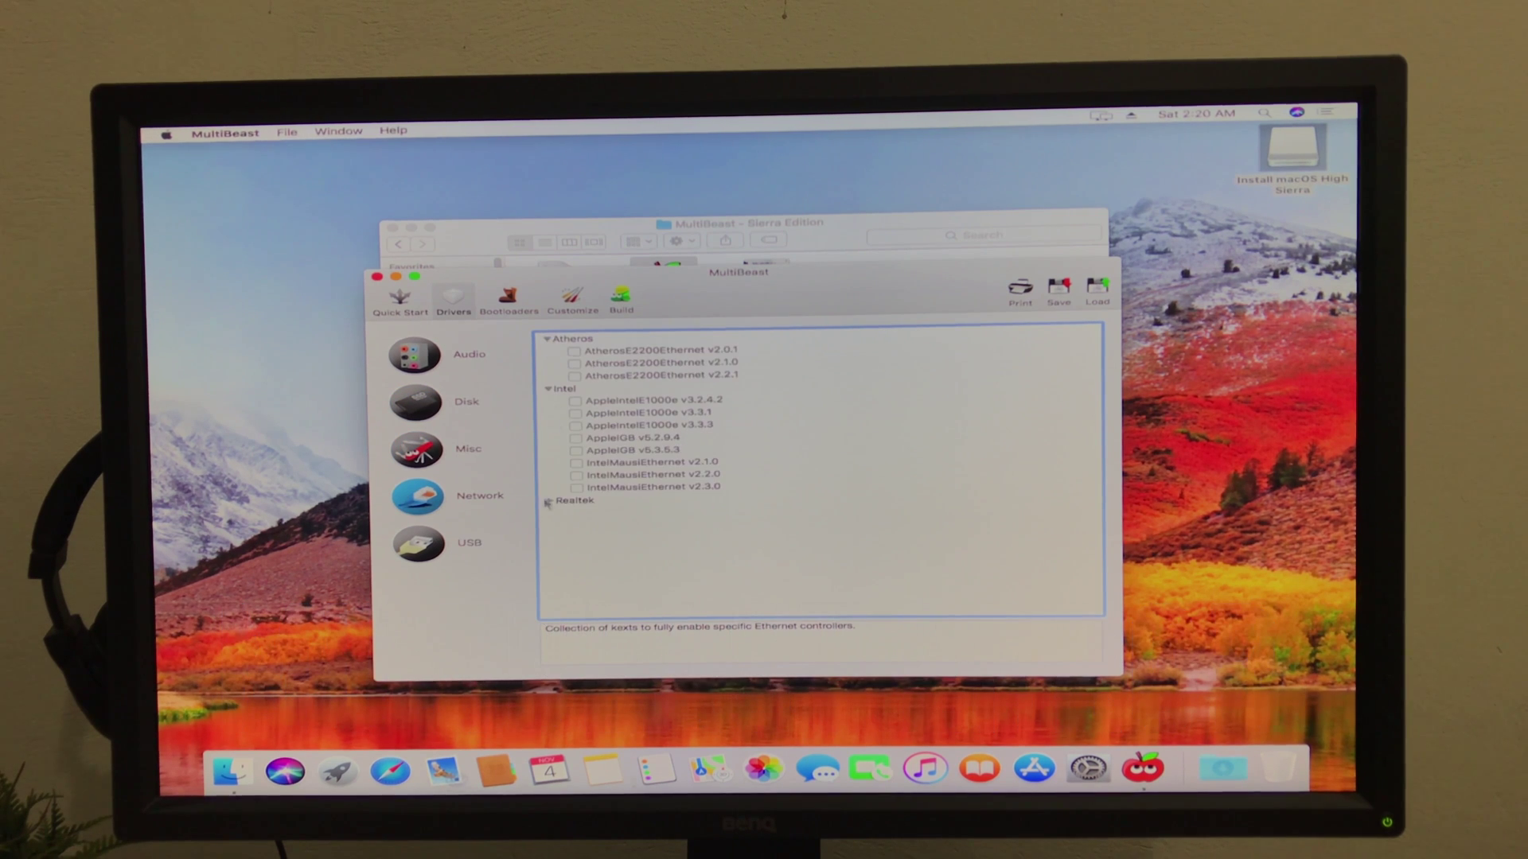
click(417, 543)
click(574, 342)
click(415, 355)
click(573, 350)
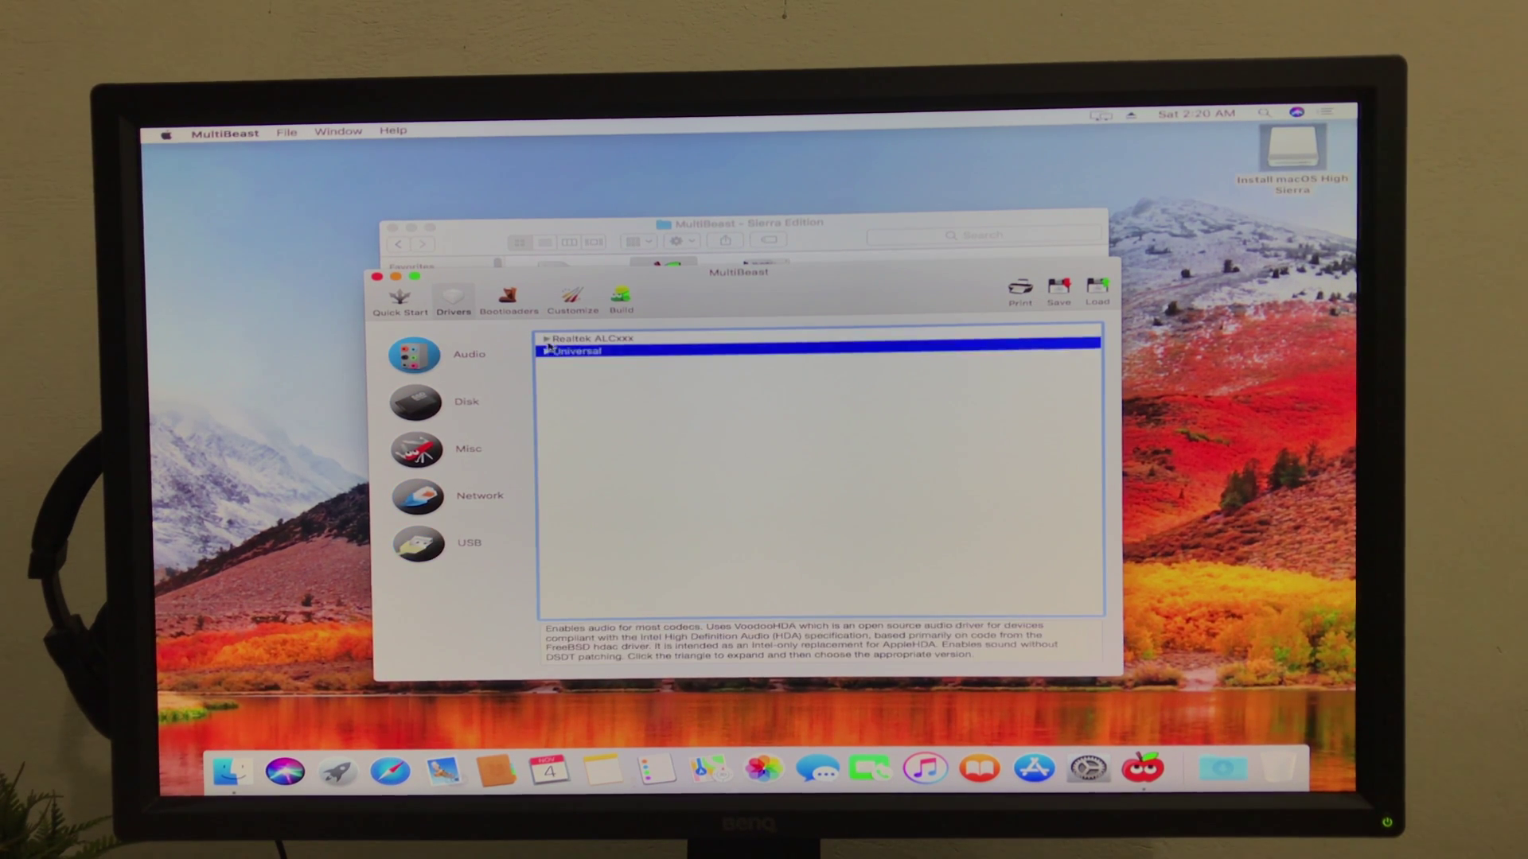
Enable the NVIDIA Web Drivers Boot Flag and review the SSDT and system definition options.
click(570, 302)
click(560, 401)
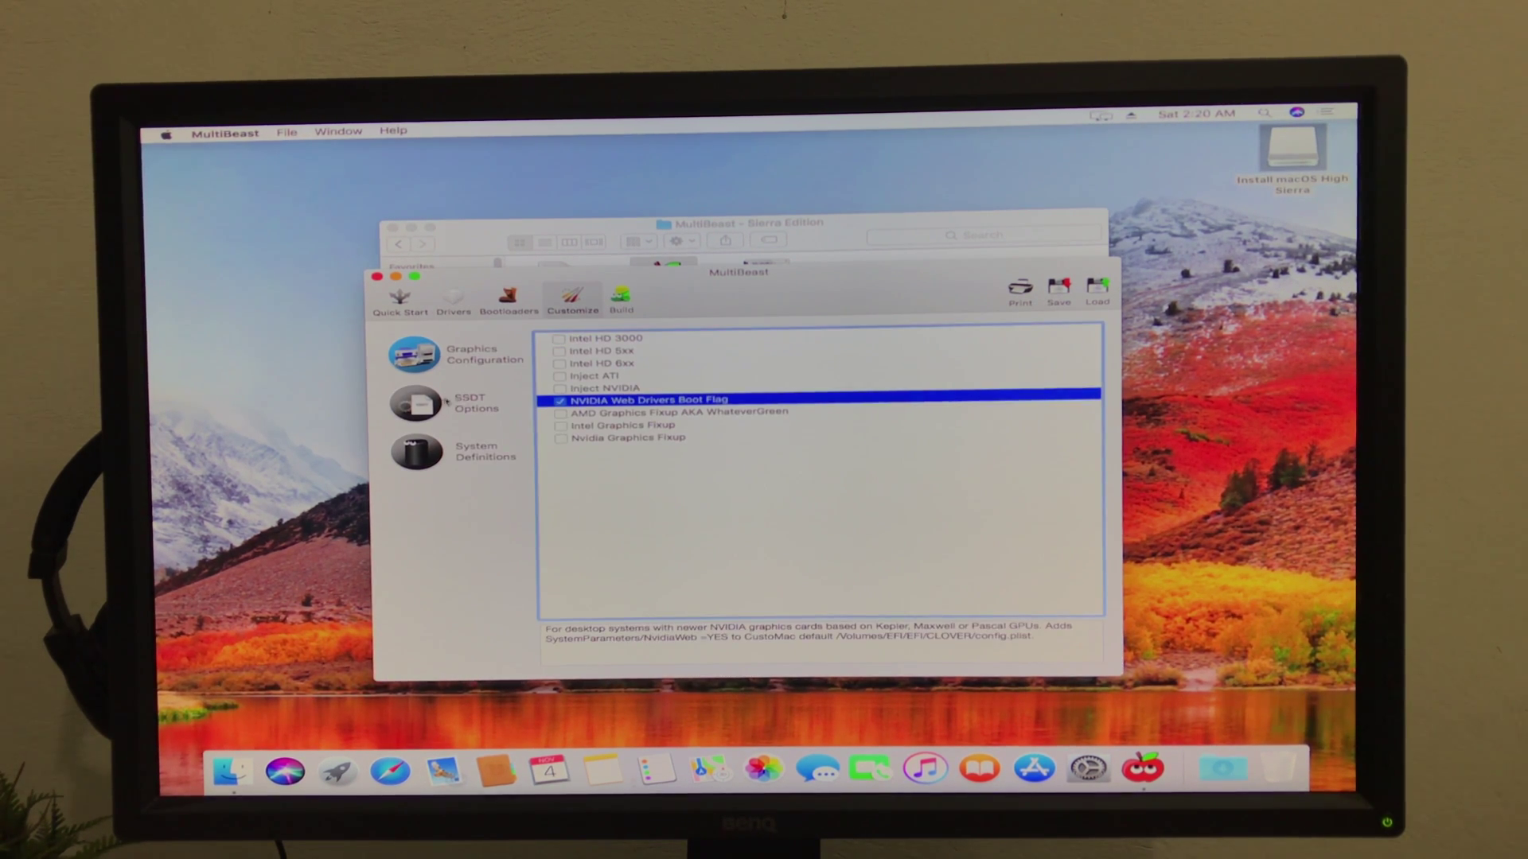
click(416, 402)
click(416, 451)
click(557, 351)
click(415, 402)
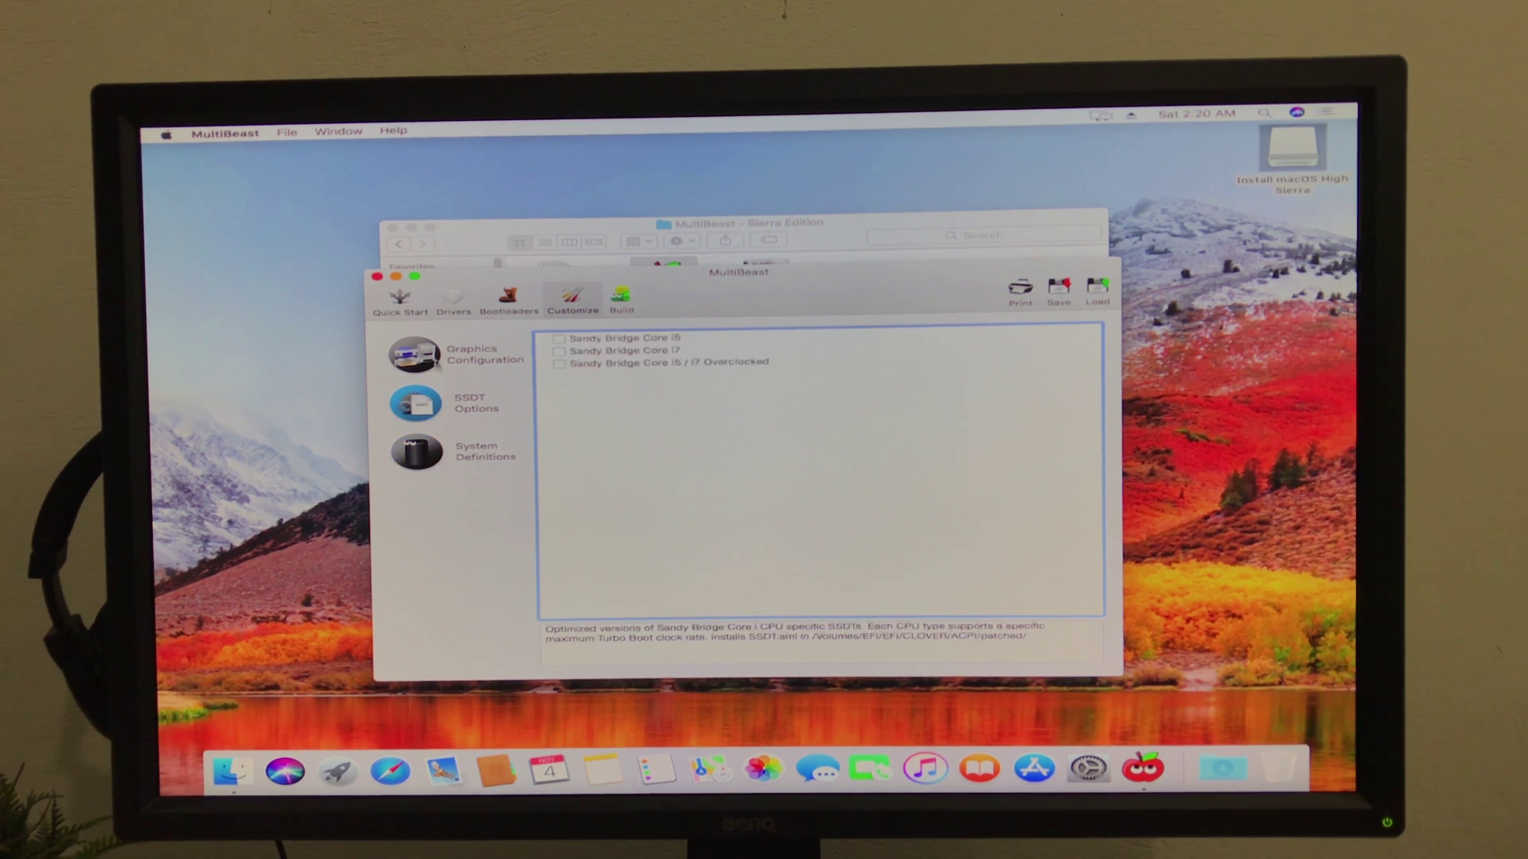
click(413, 354)
Install the MultiBeast build, authorising it with the admin password.
click(620, 298)
click(1062, 633)
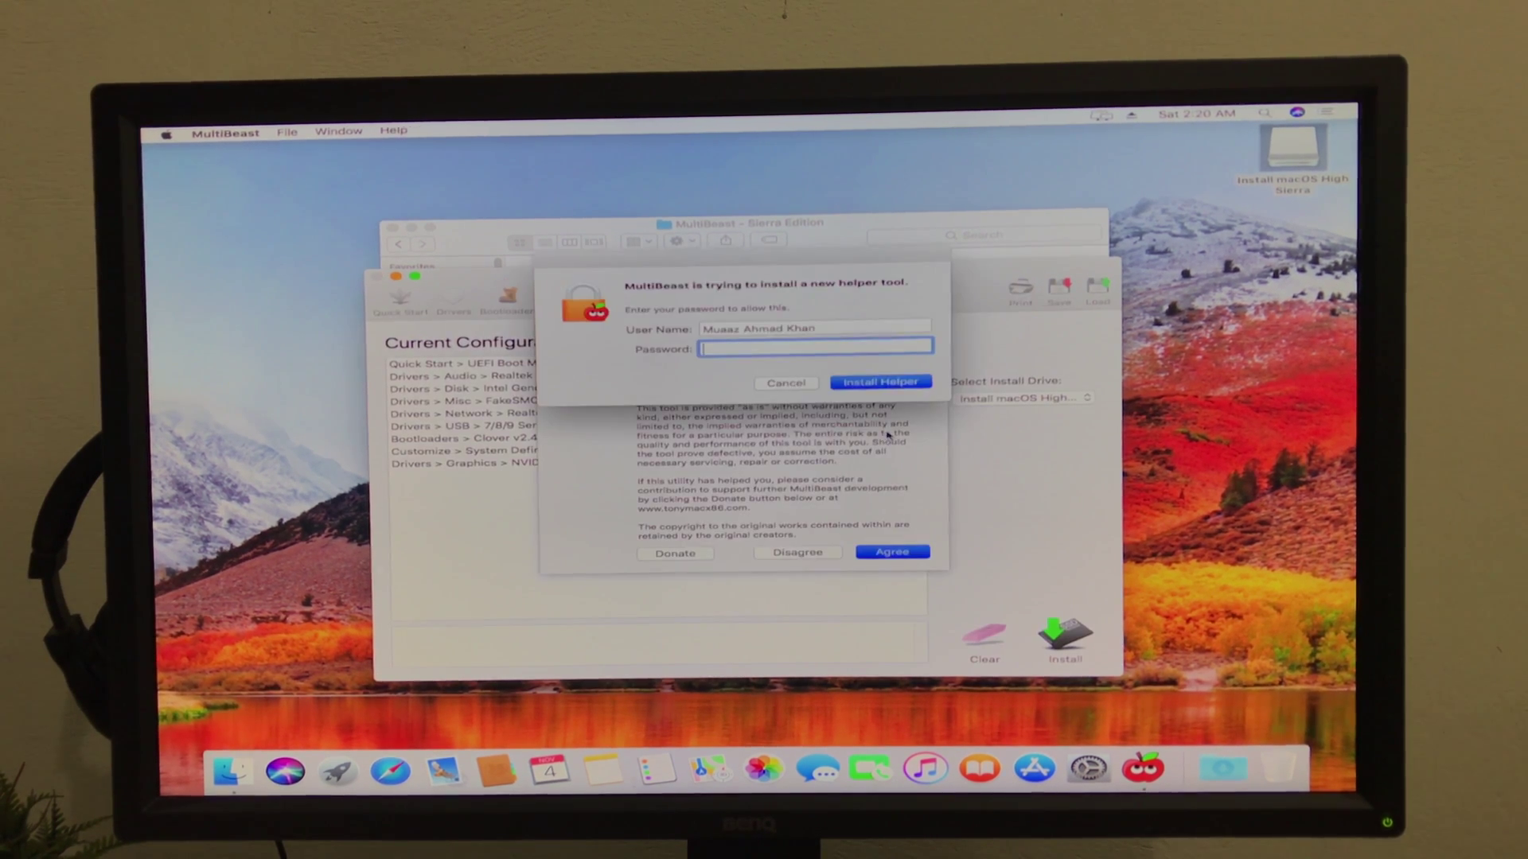
text(password)
key(Return)
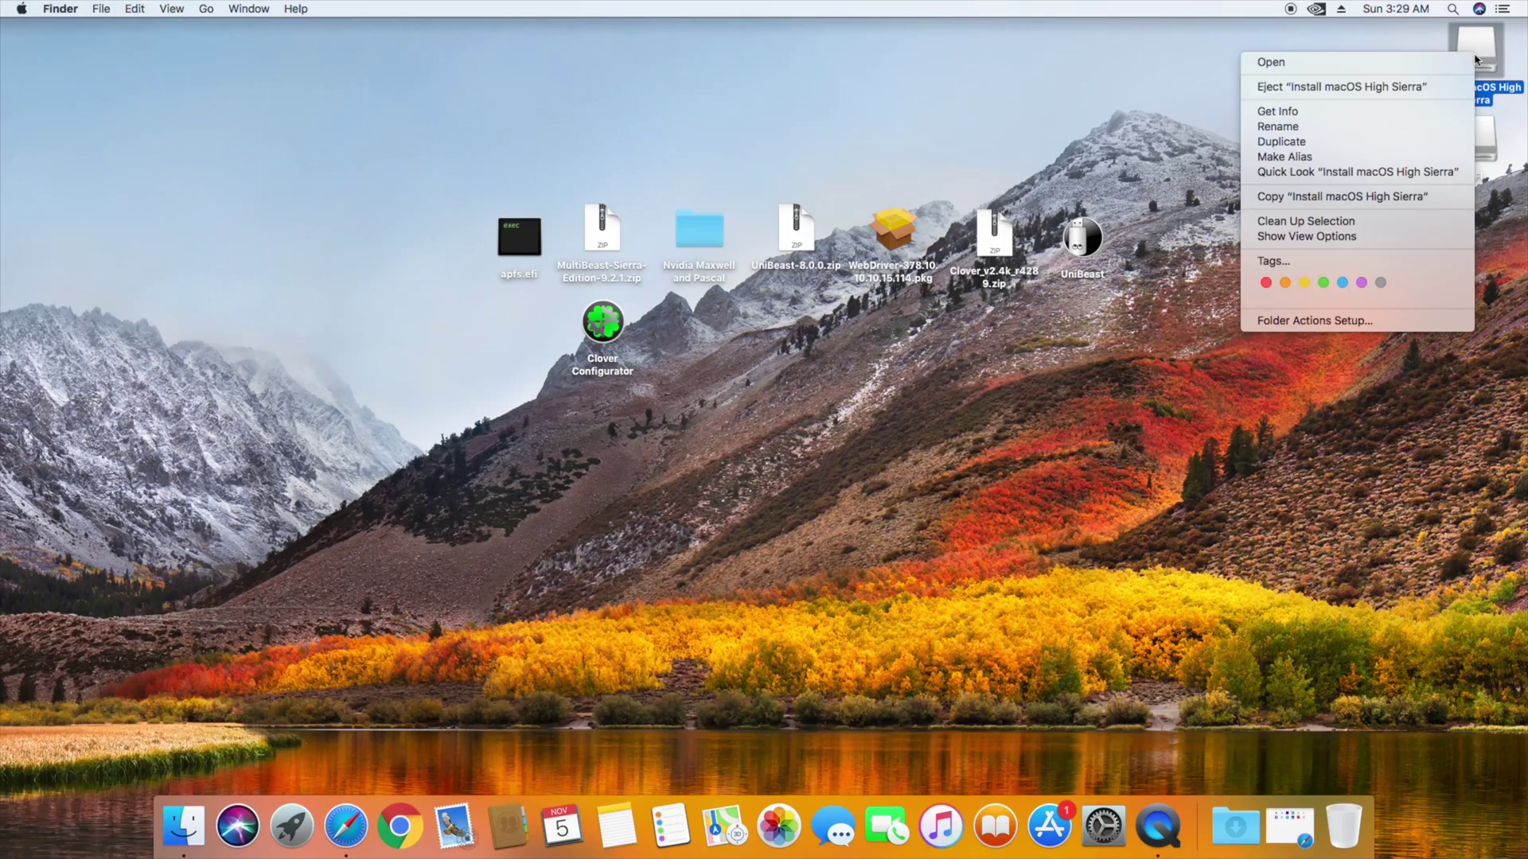
Eject both Install macOS High Sierra volumes with Eject All.
click(1420, 86)
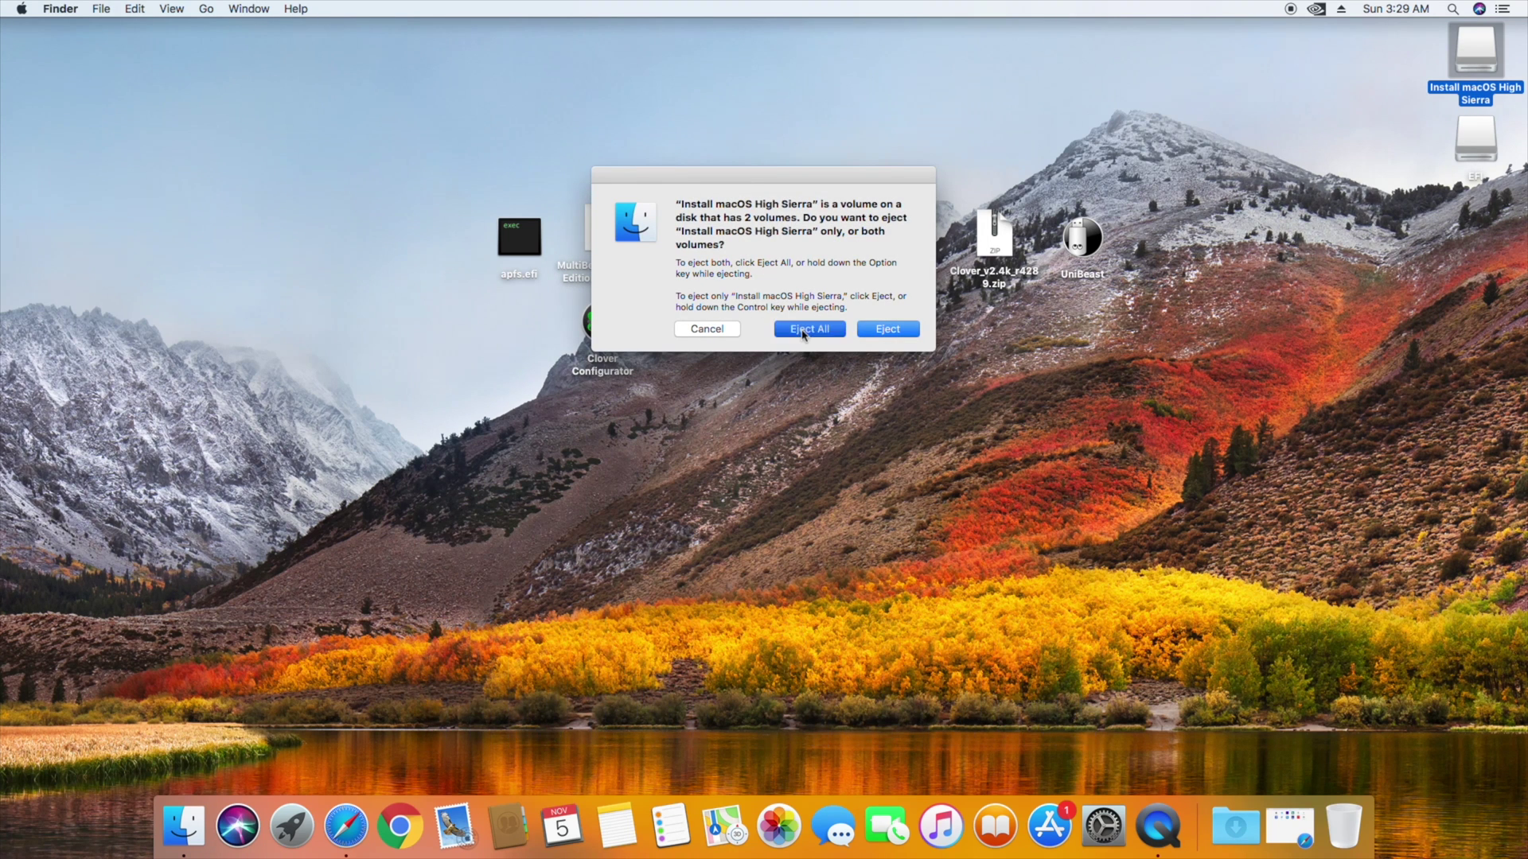
click(807, 329)
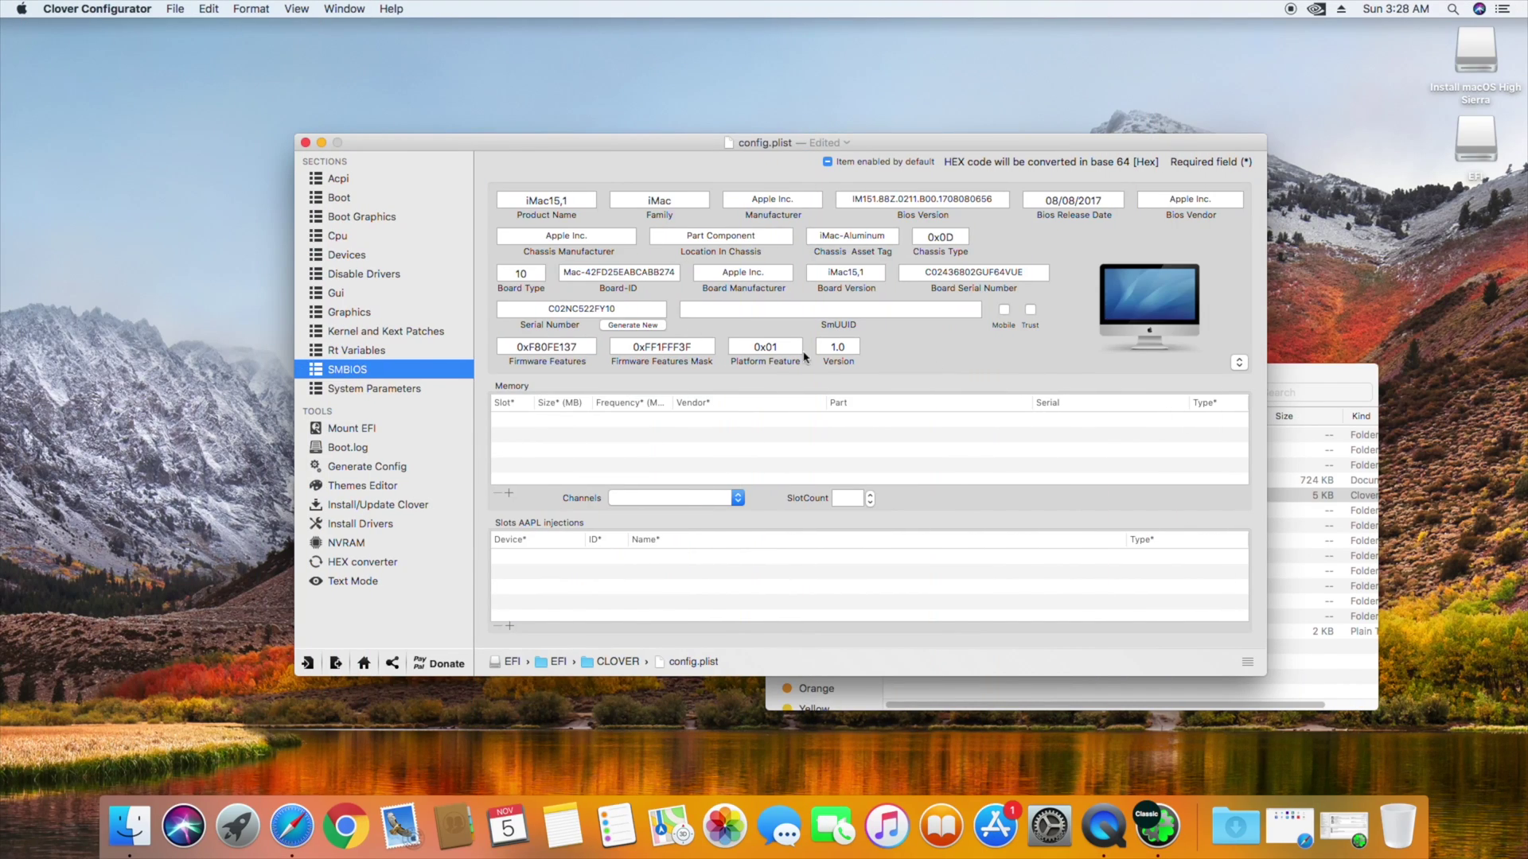
click(396, 391)
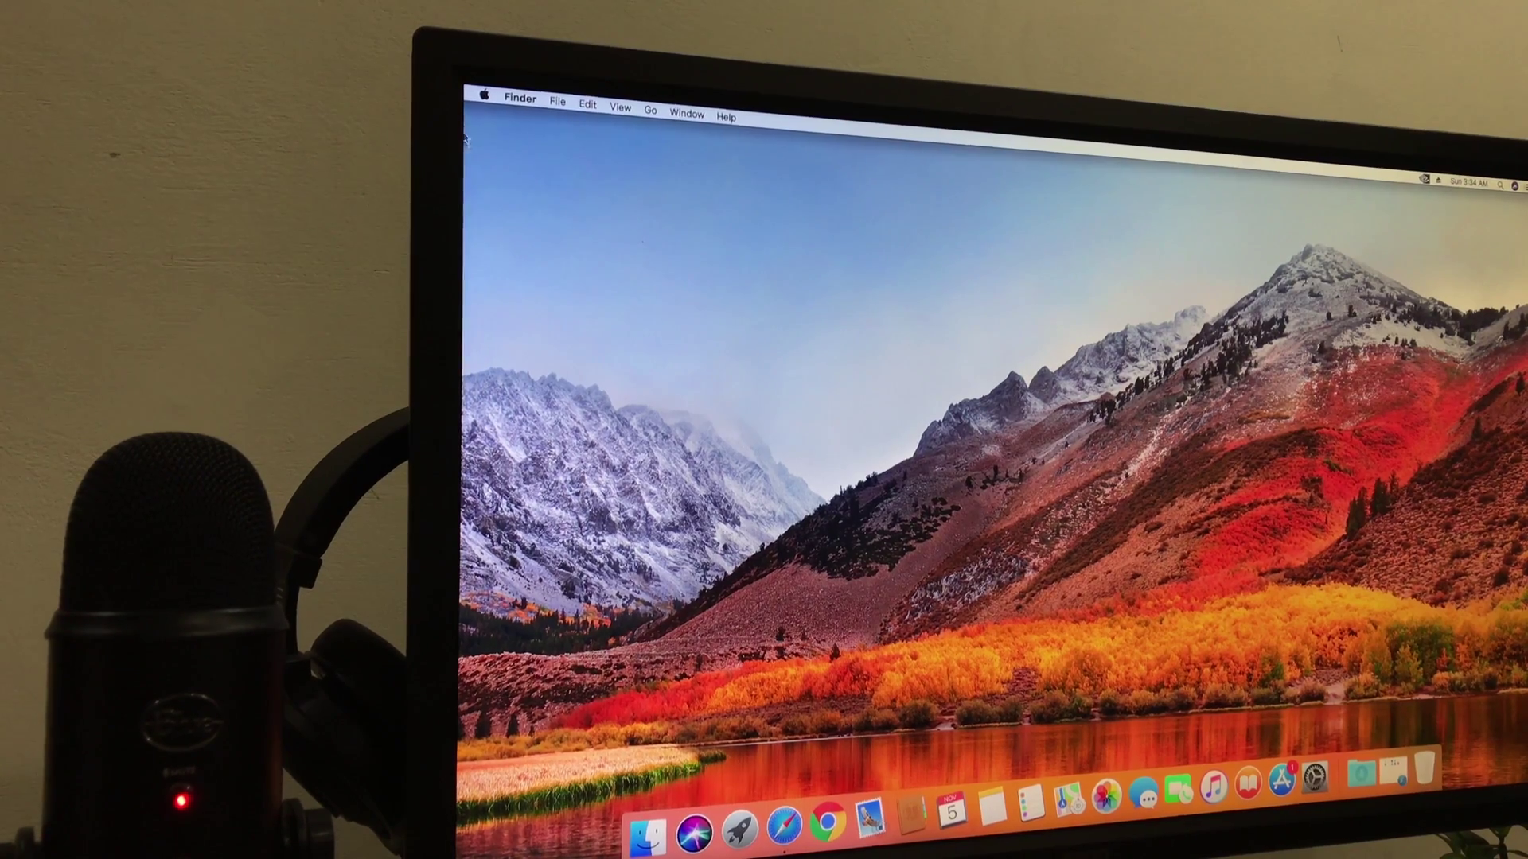
Check About This Mac's Displays tab for the GTX 970, then open Displays Preferences.
click(485, 95)
click(503, 118)
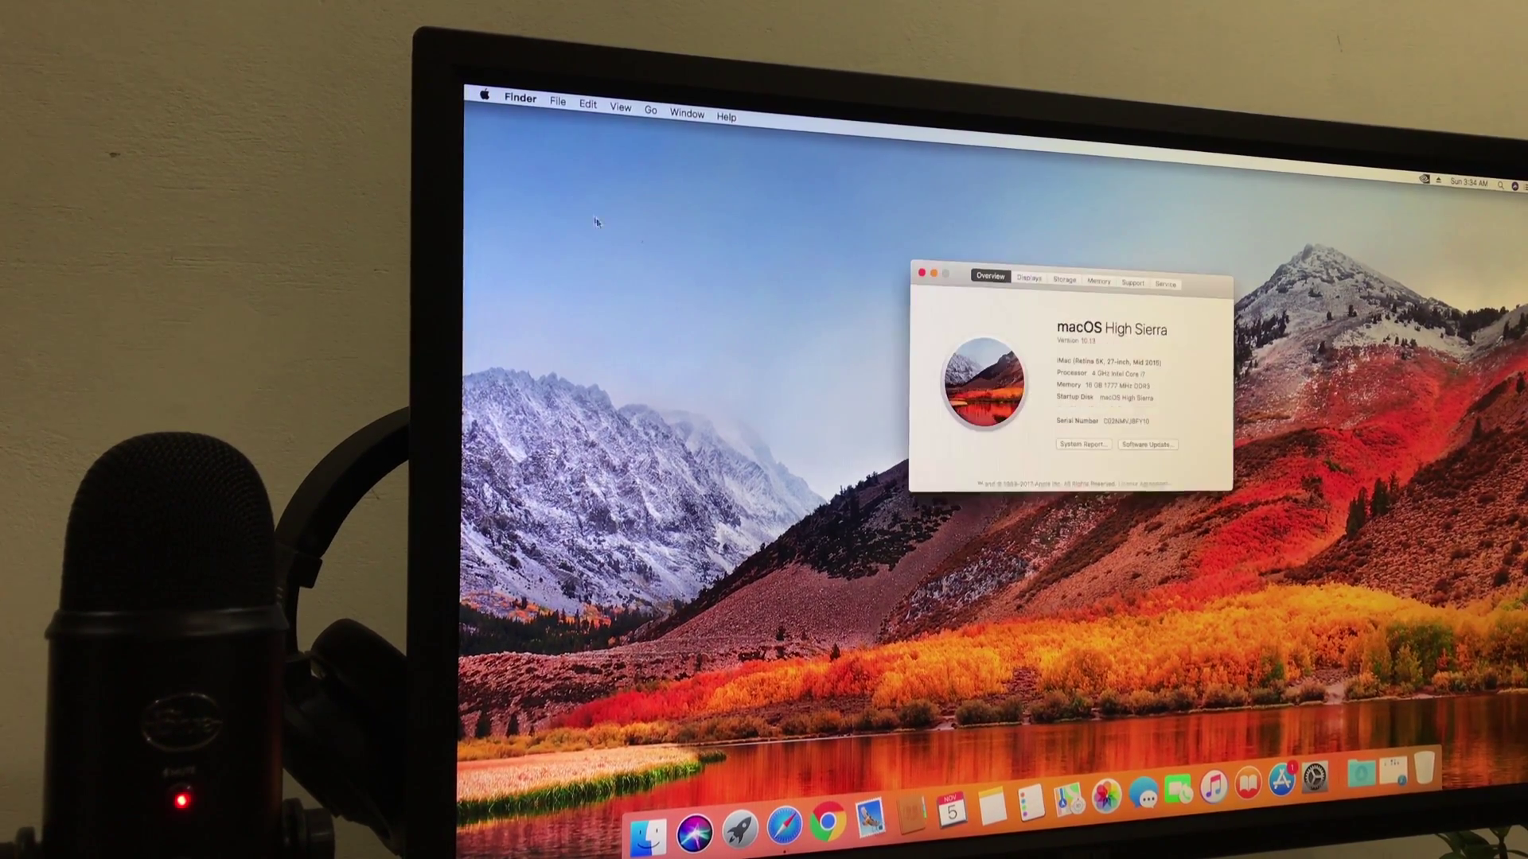
drag(1013, 287, 973, 286)
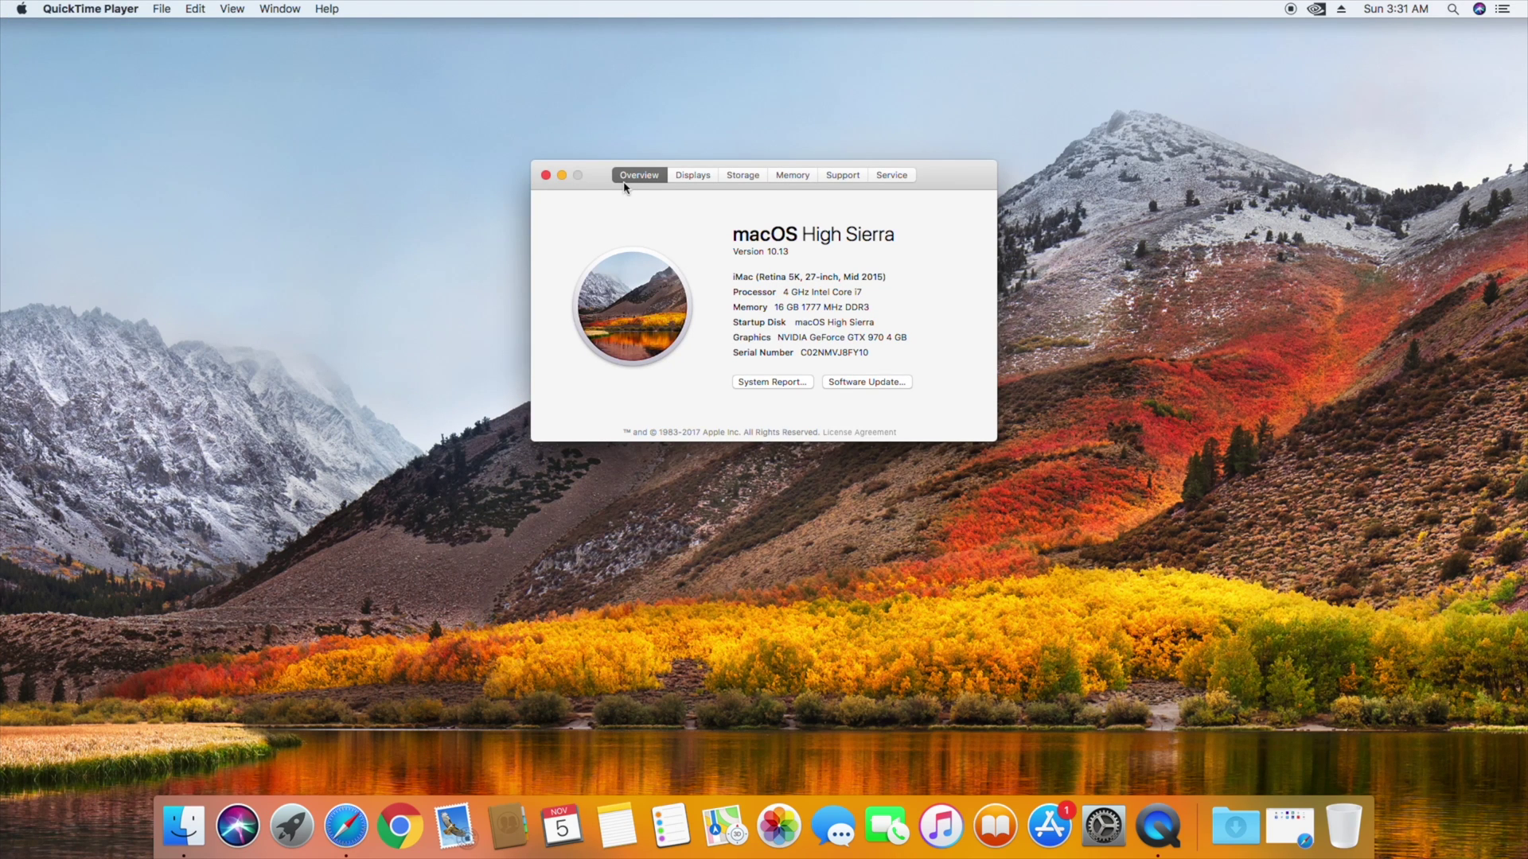
drag(623, 186, 659, 245)
click(735, 237)
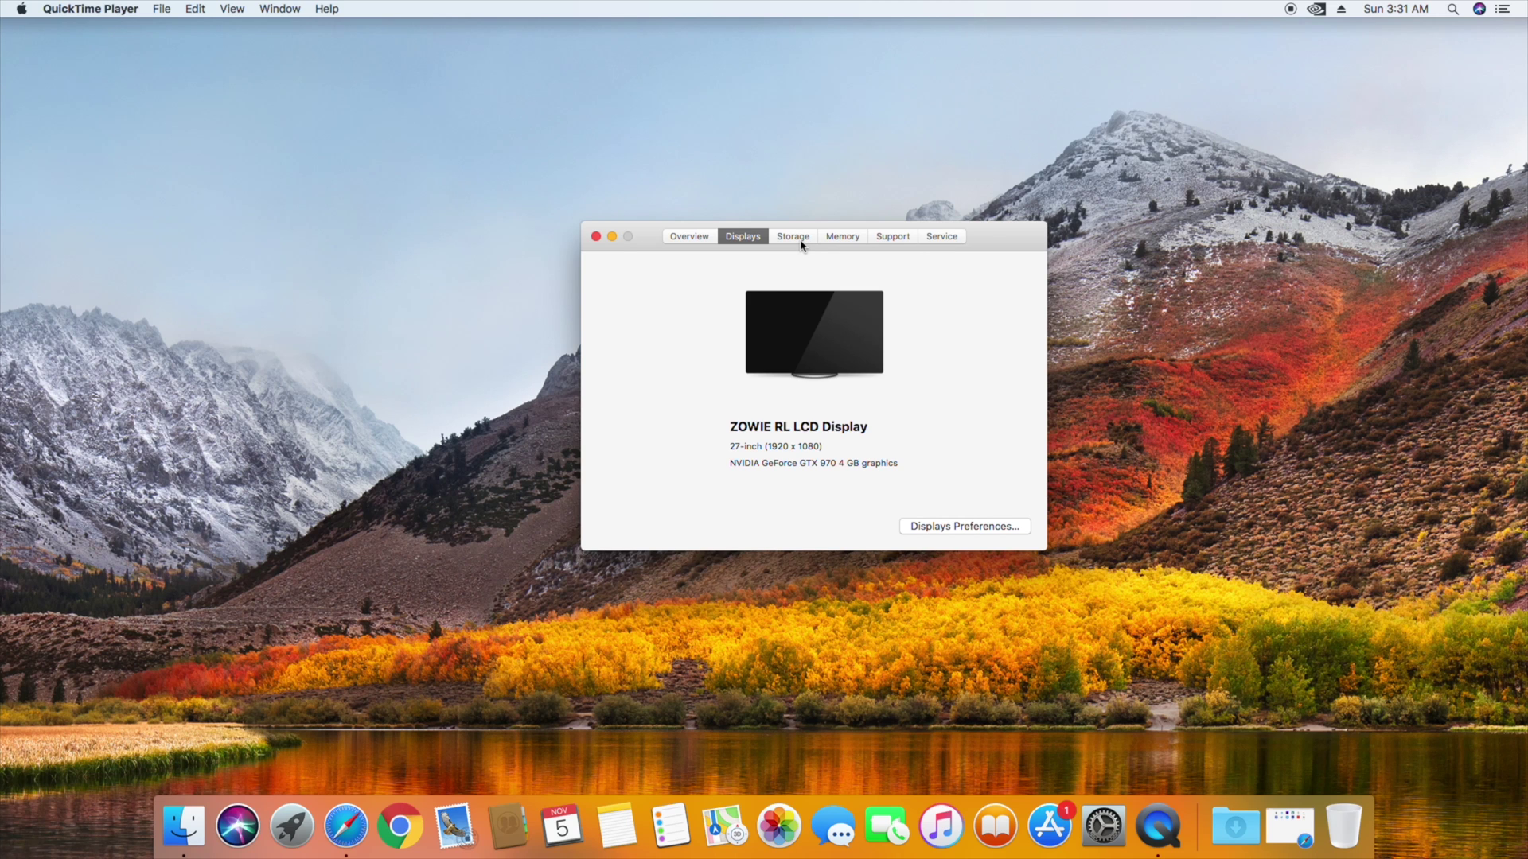
click(928, 524)
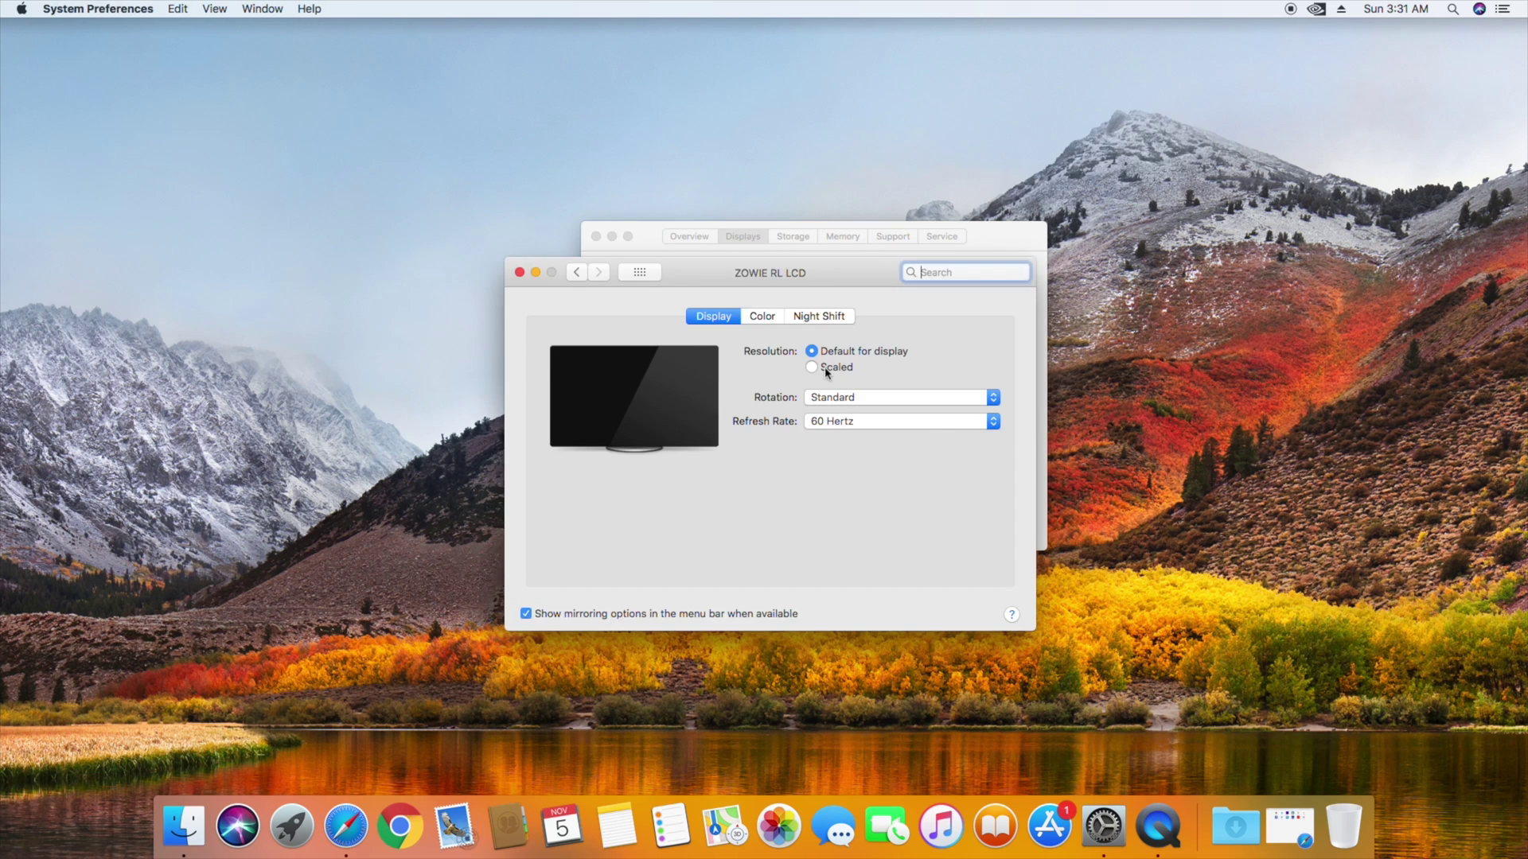